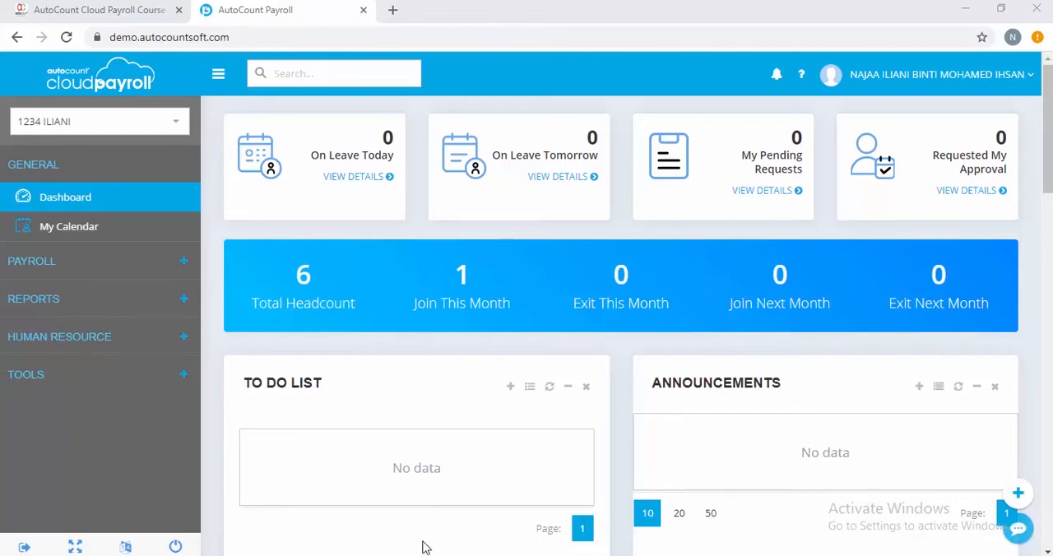
Open the Allowance list under the General Maintenance tools.
click(168, 380)
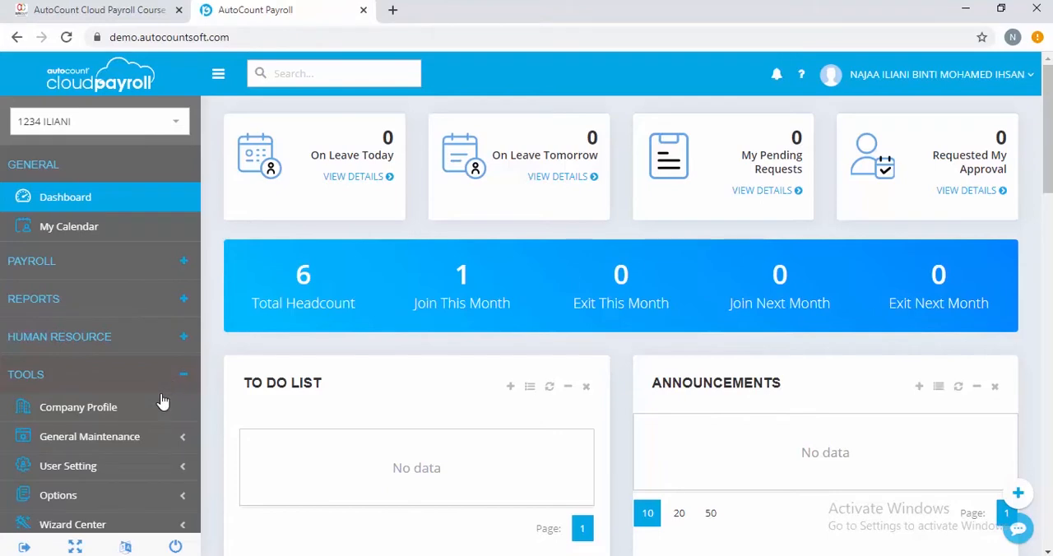
click(149, 439)
scroll(147, 442, down, 2)
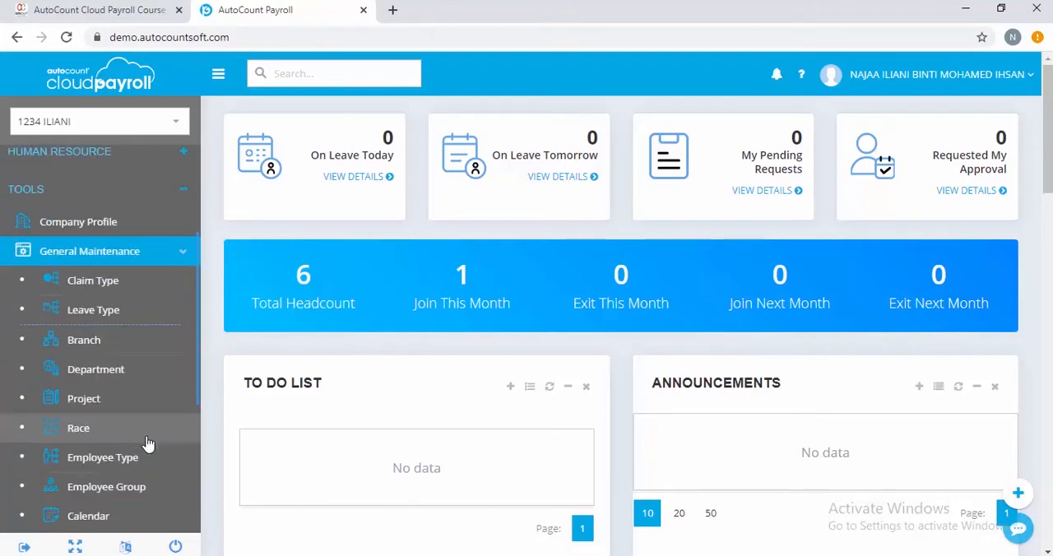
scroll(146, 443, down, 1)
click(147, 457)
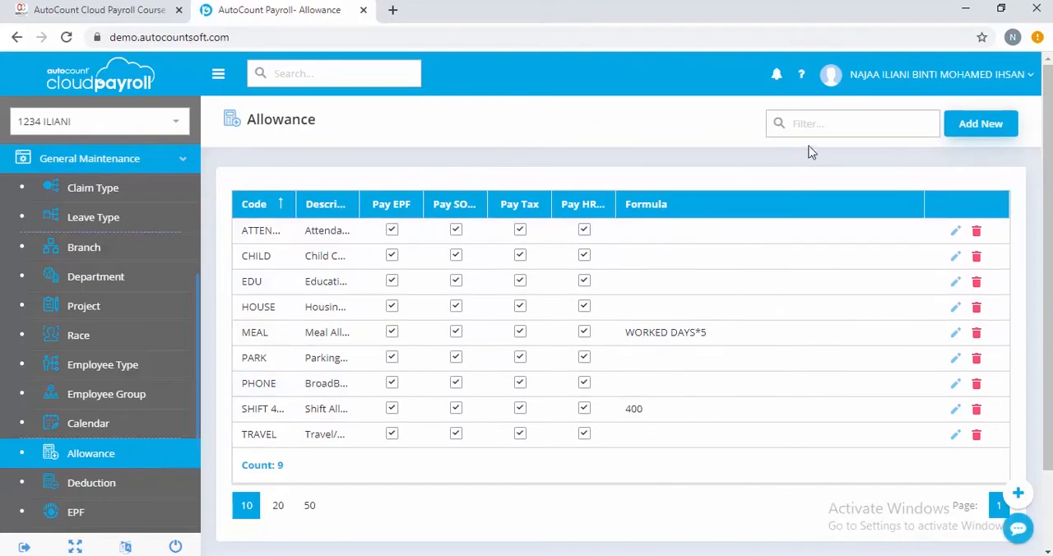
Start a new allowance with the code LIVING and the description Living Allowance.
click(979, 125)
click(470, 158)
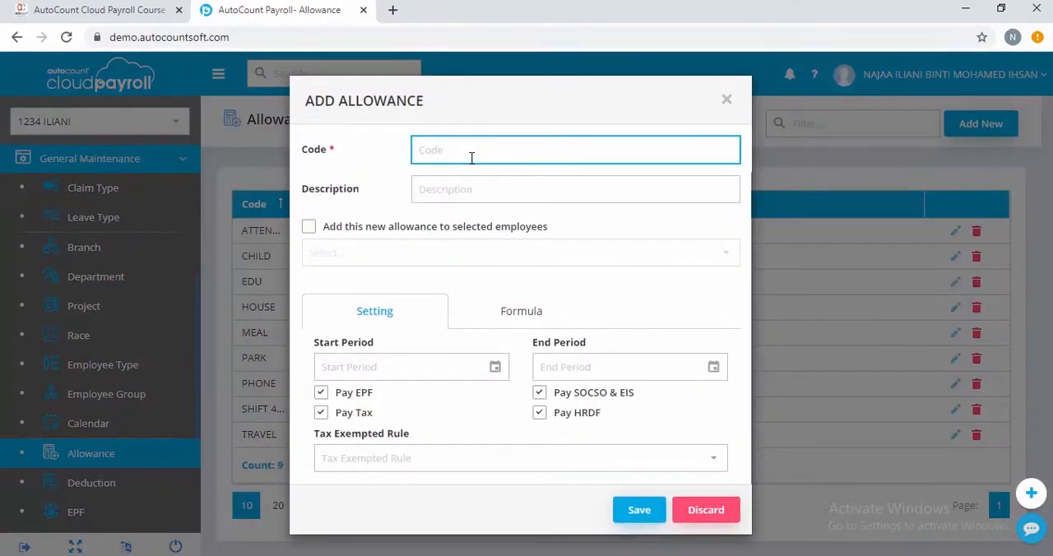
text(LIVING)
click(481, 201)
text(Living All)
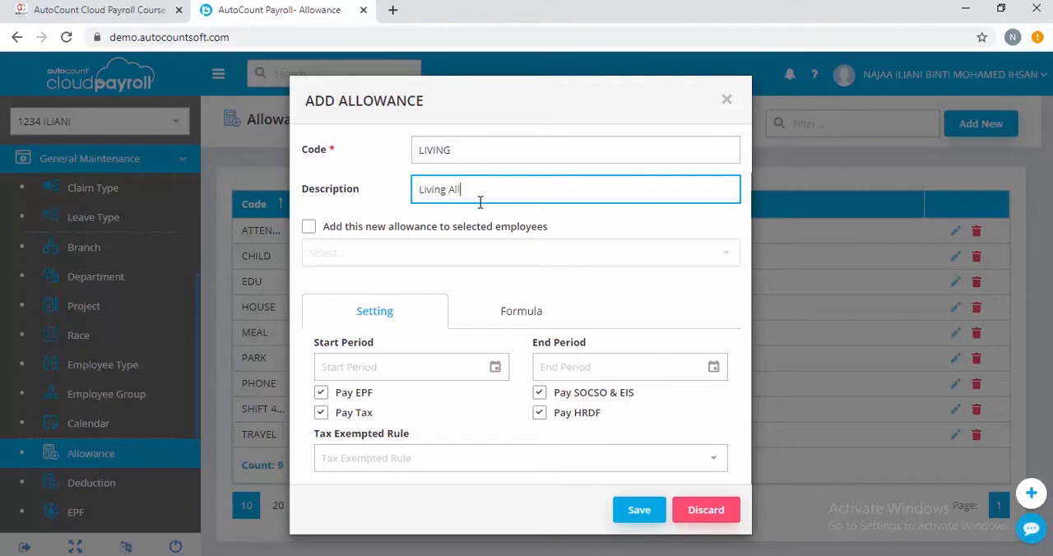
text(owance)
Give the new allowance the formula MONTH'S WORKING DAYS x 10 and save it.
click(521, 321)
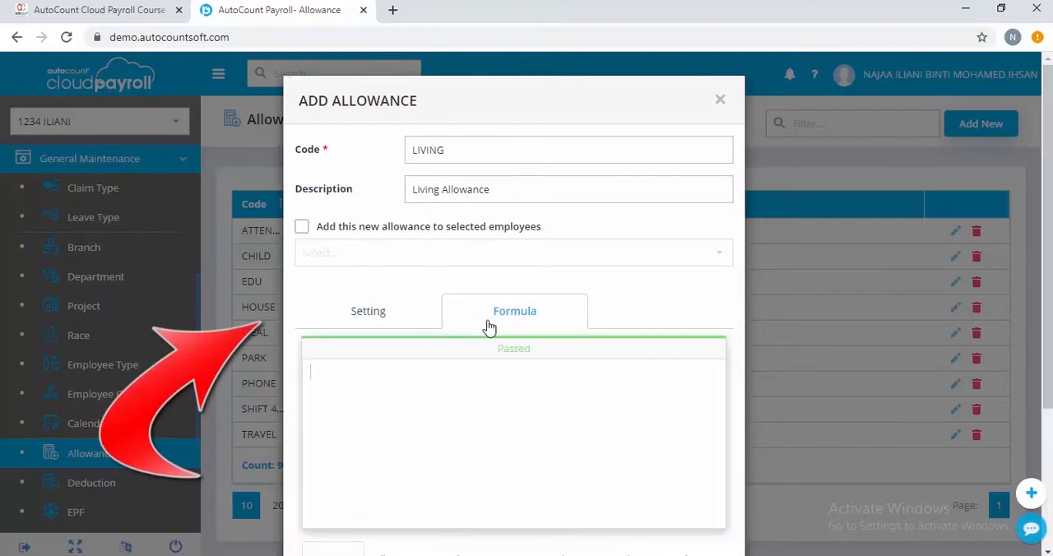
scroll(543, 400, down, 2)
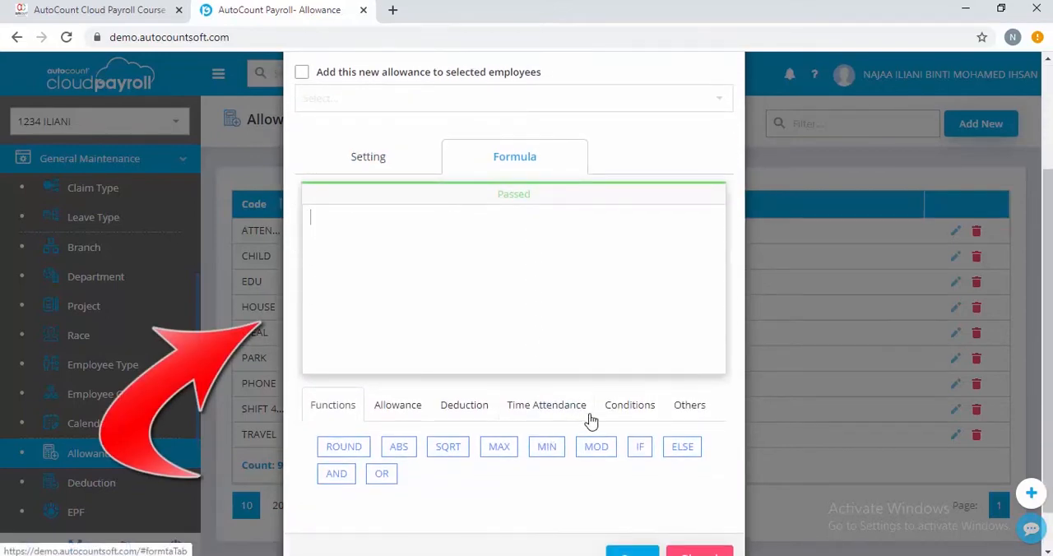
click(674, 408)
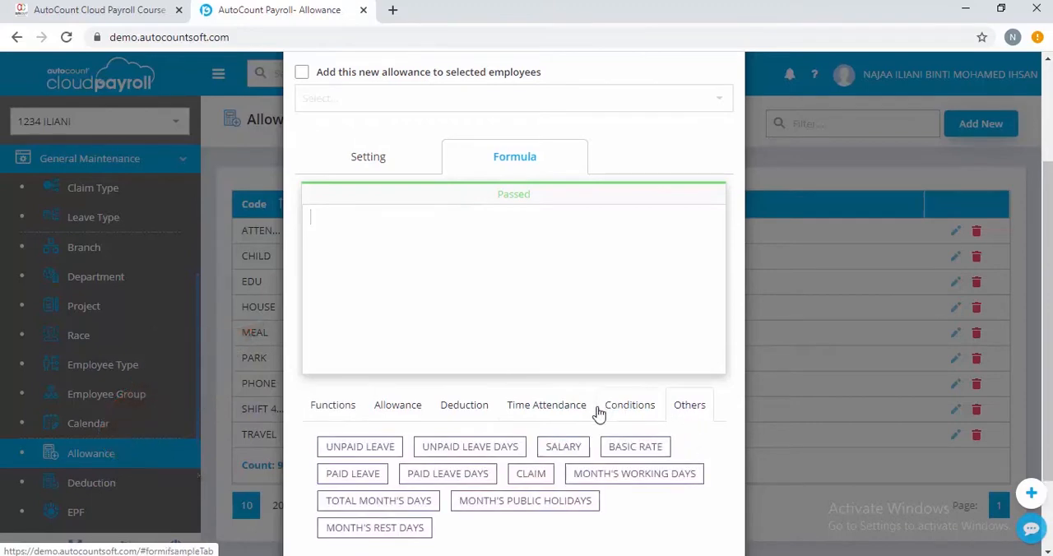
drag(615, 477, 462, 233)
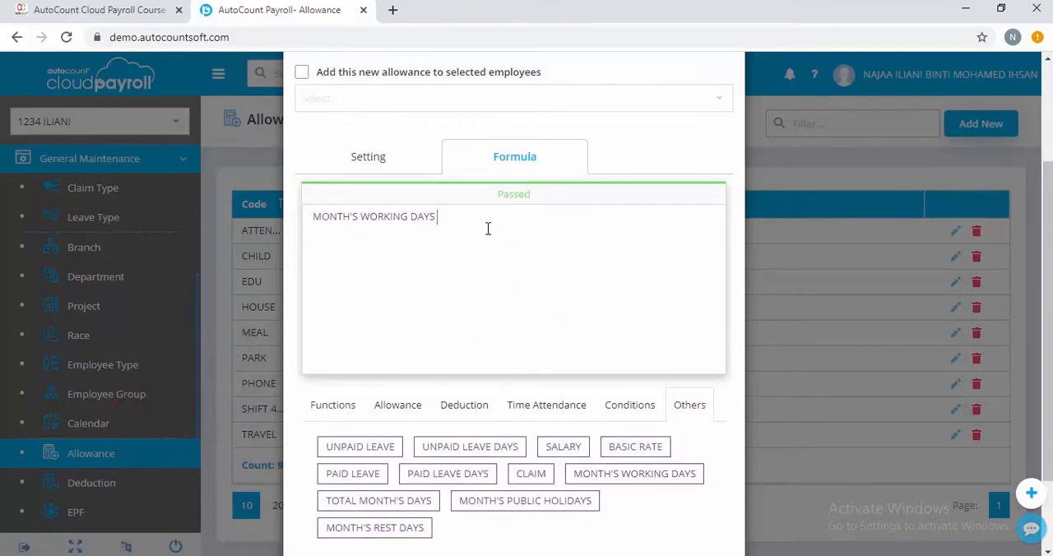
text(x 10)
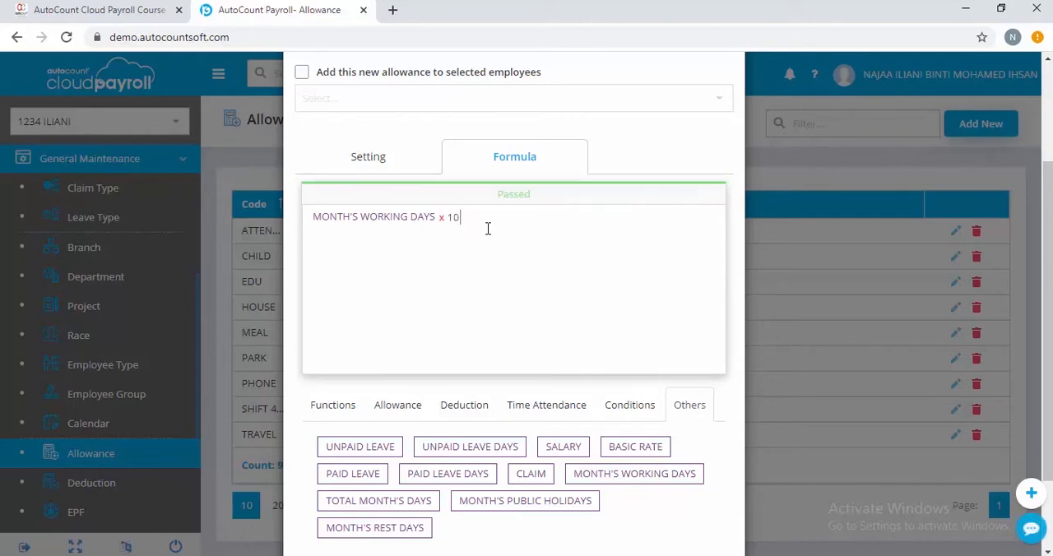
scroll(680, 389, down, 2)
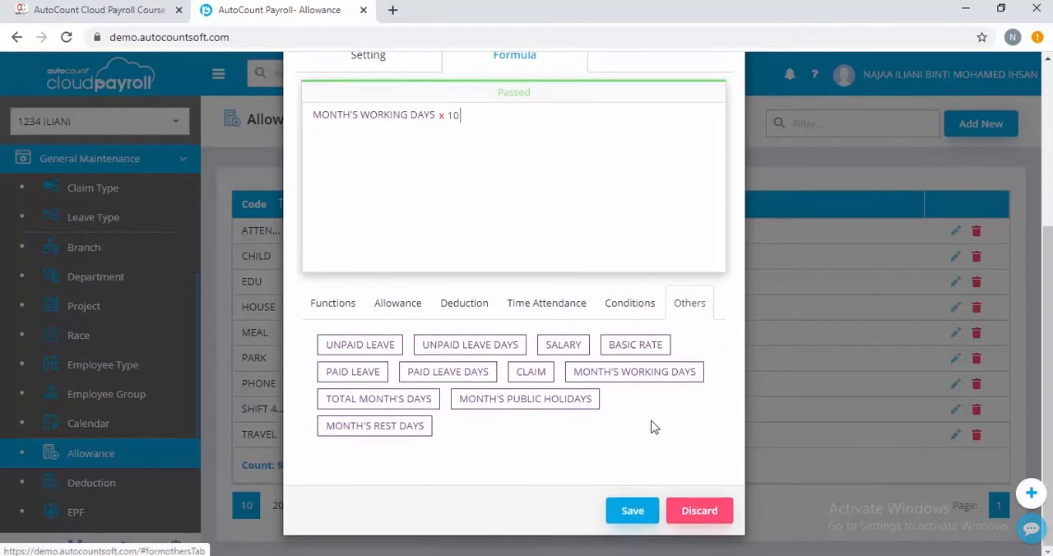
click(632, 511)
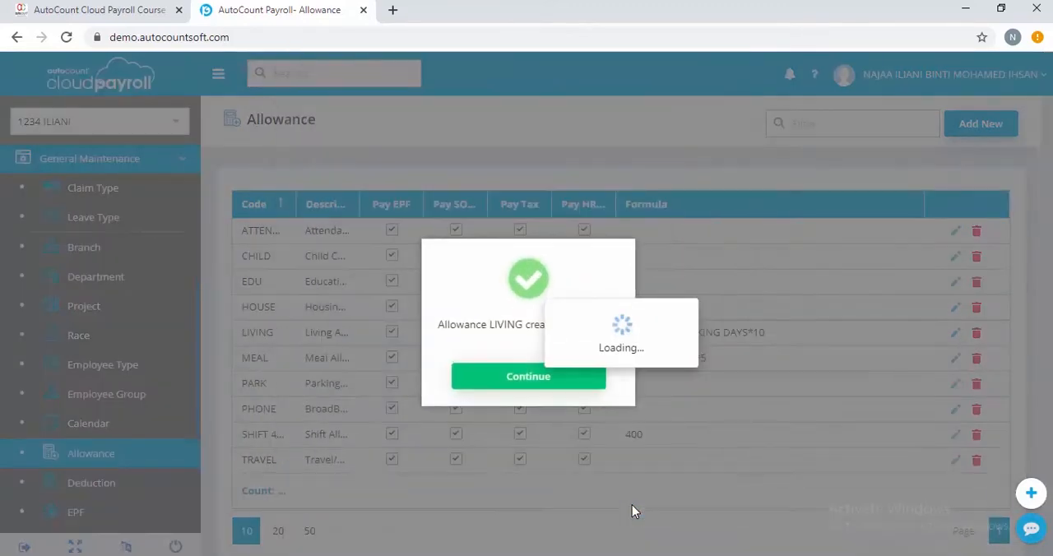
click(541, 384)
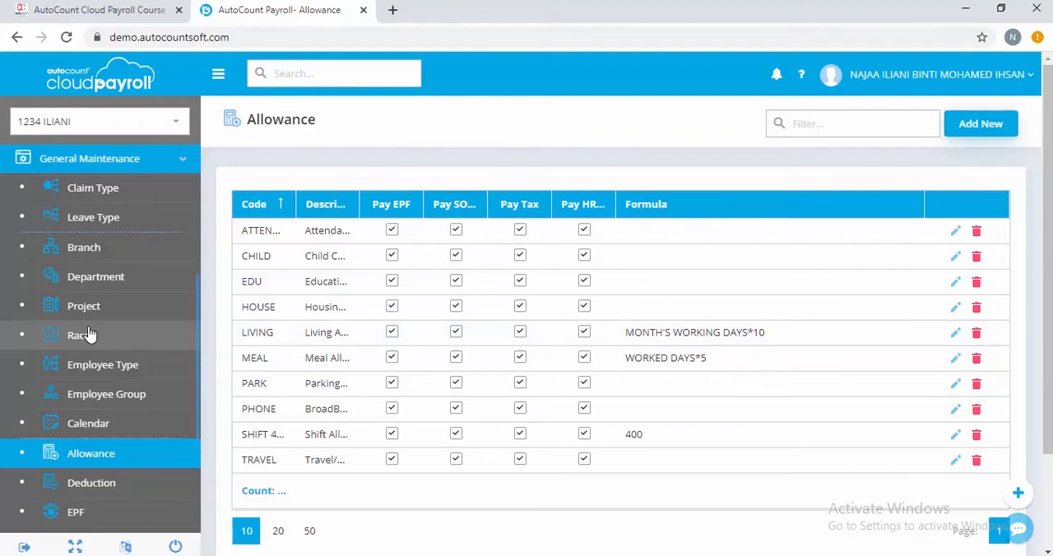
Open the OP Executive's record in Employee Maintenance for editing and show its Addition & Deduction section.
scroll(88, 334, up, 3)
scroll(89, 334, up, 2)
scroll(103, 334, down, 2)
scroll(139, 314, up, 2)
click(157, 263)
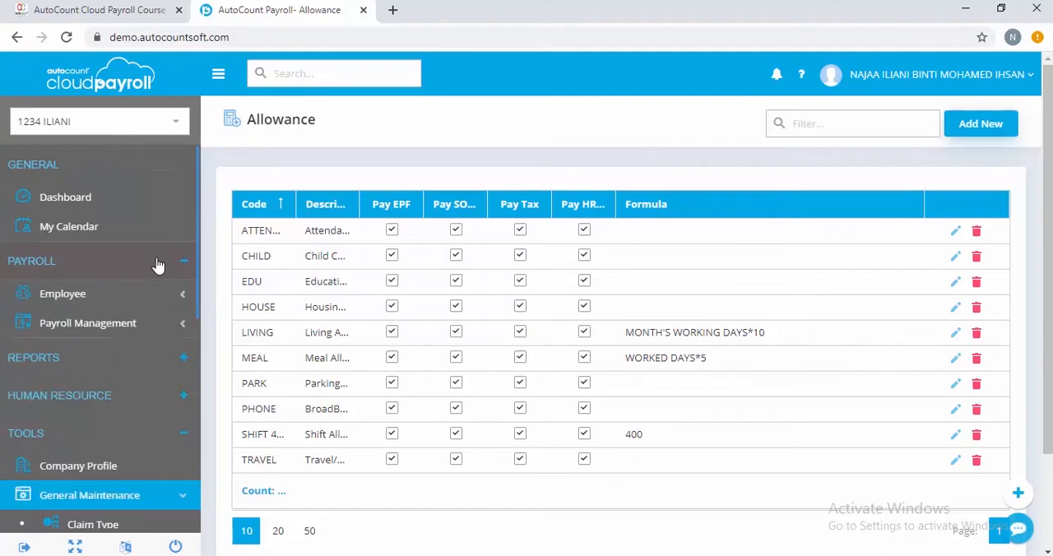
click(112, 297)
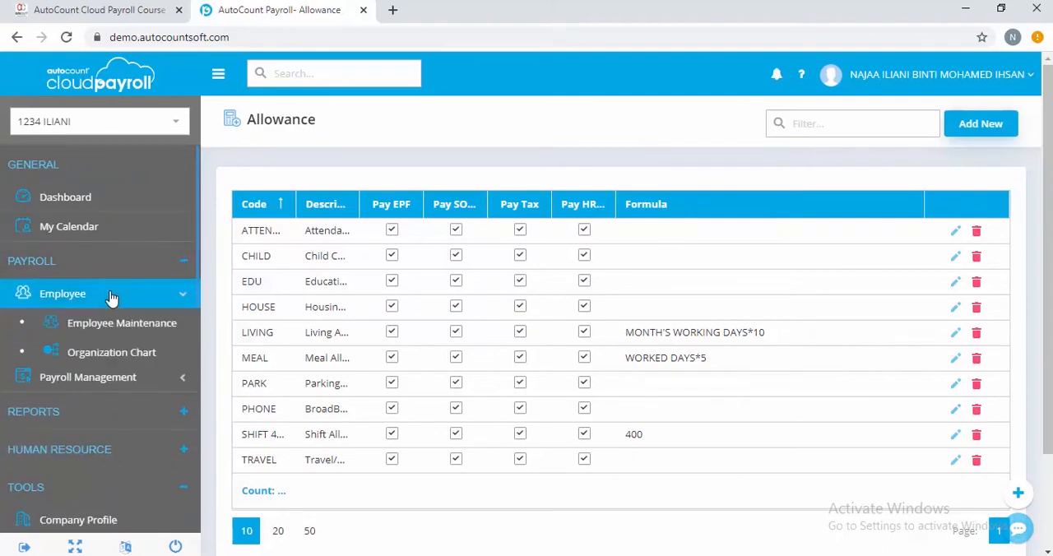
click(109, 328)
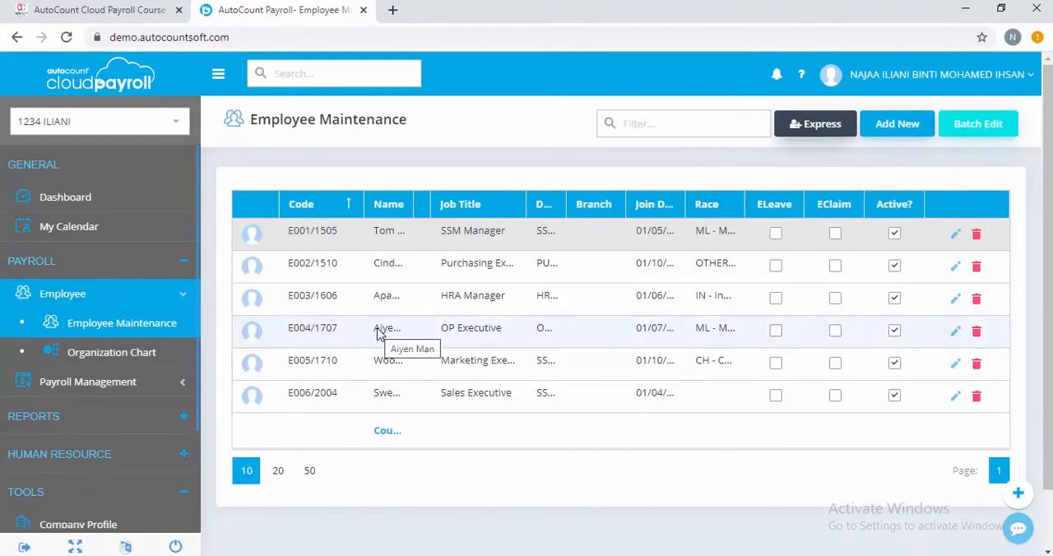
click(954, 331)
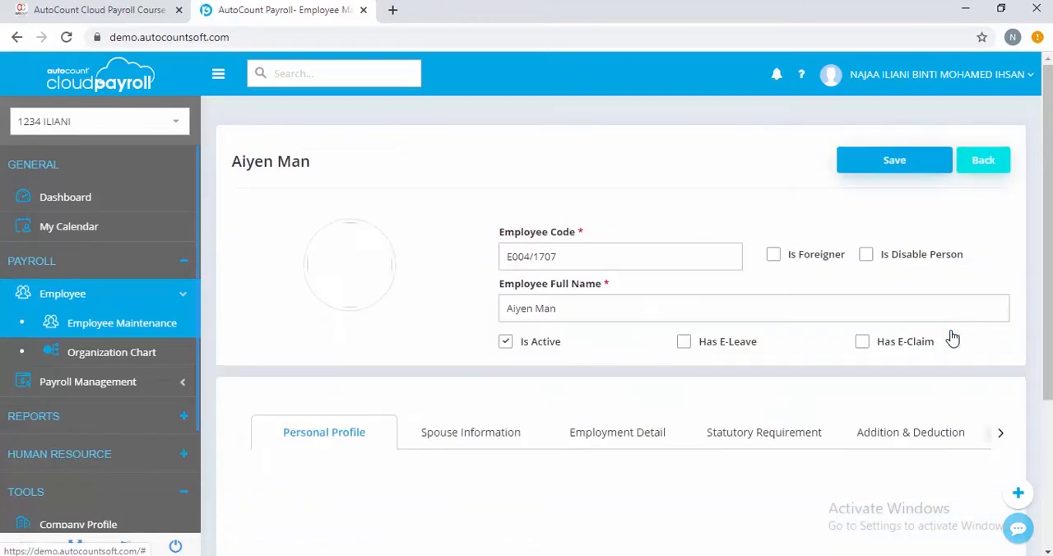
click(903, 441)
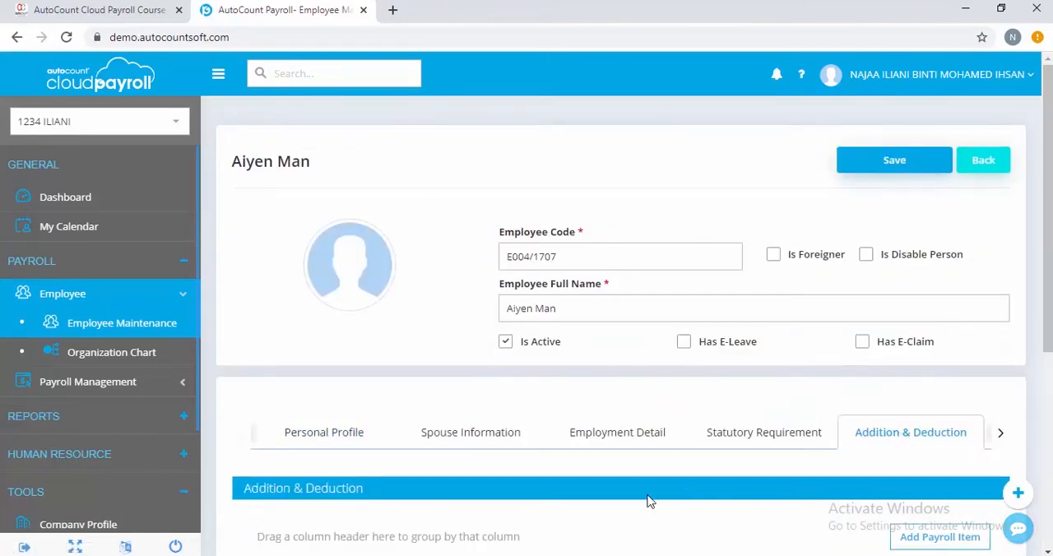
Add the LIVING allowance to the employee's payroll items.
scroll(649, 500, down, 1)
click(934, 461)
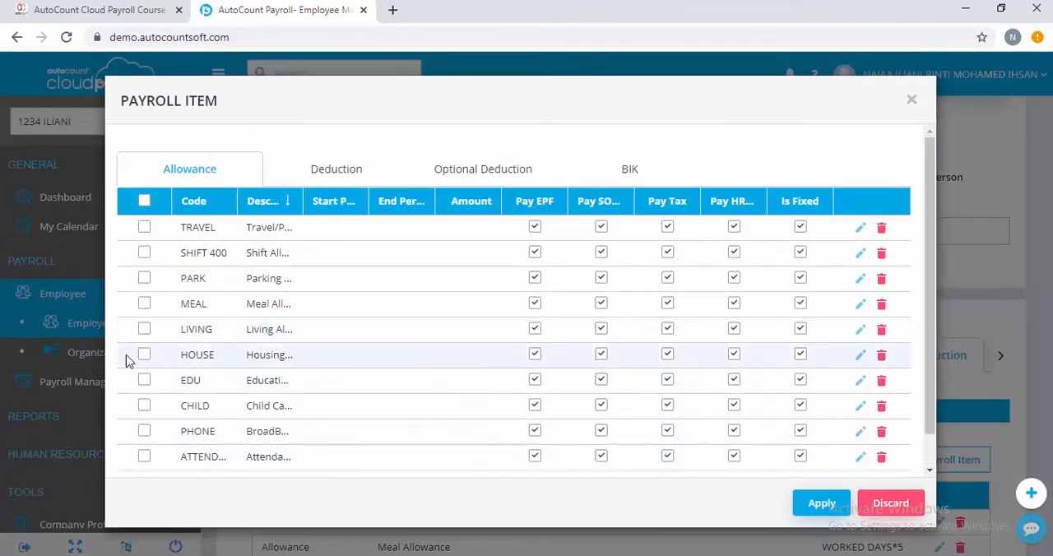
click(144, 330)
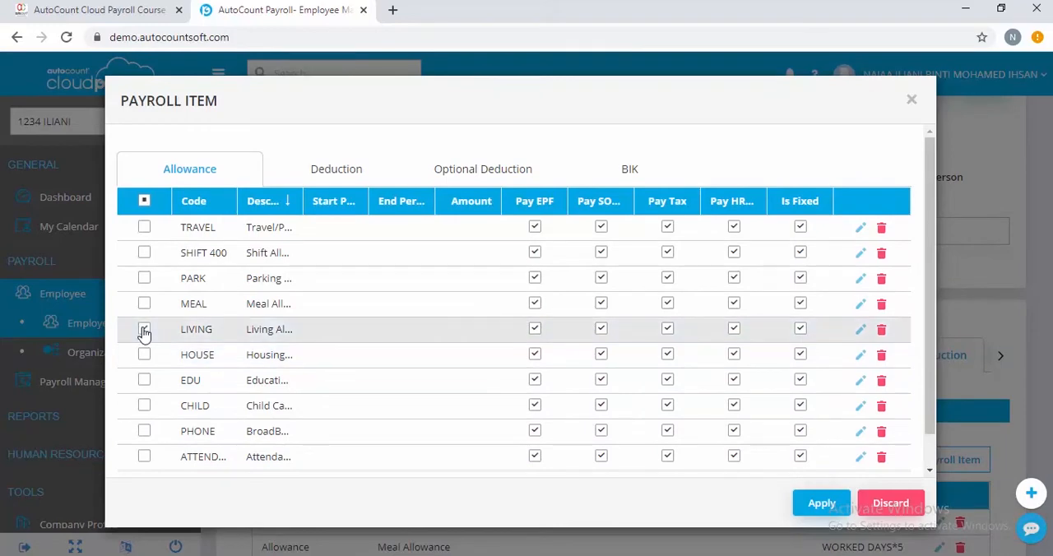
click(813, 505)
scroll(667, 455, down, 1)
scroll(667, 455, down, 1)
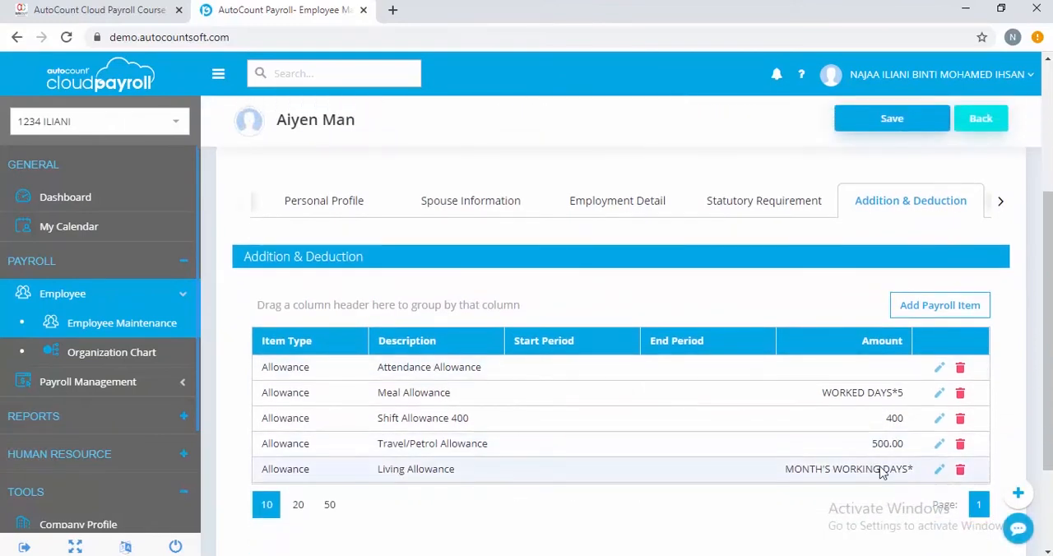
Save the updated employee record.
scroll(883, 474, up, 2)
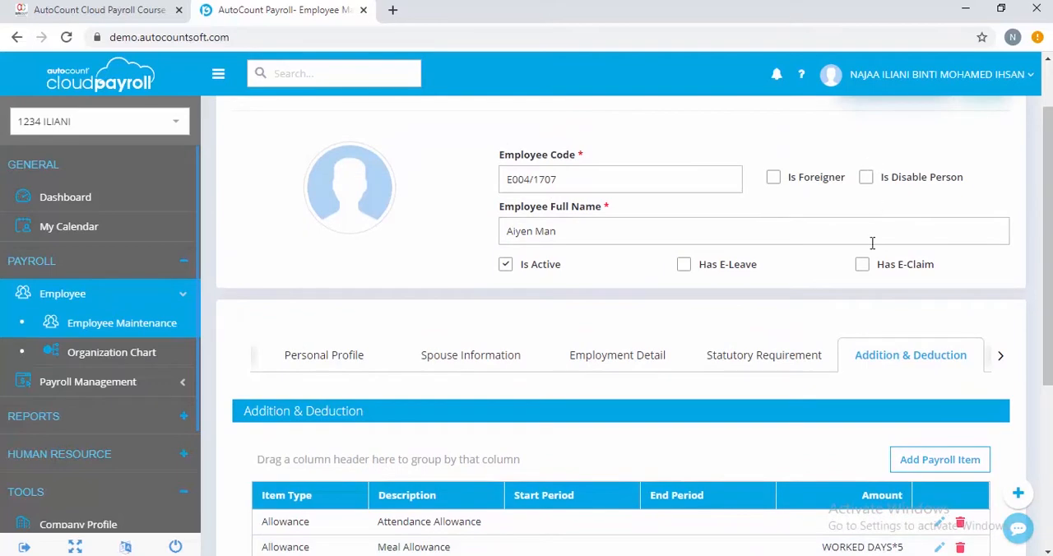
scroll(877, 247, up, 1)
click(879, 165)
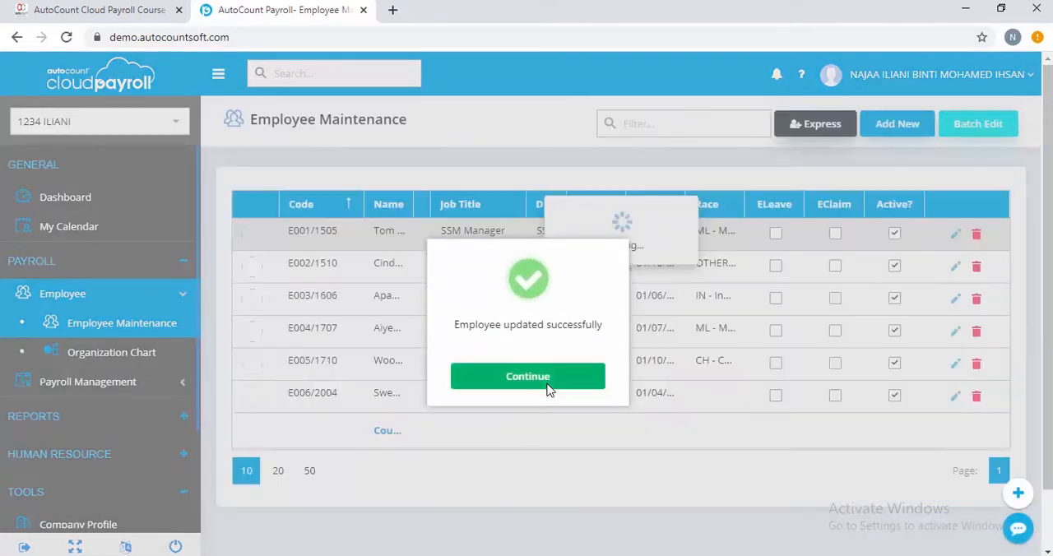
click(547, 384)
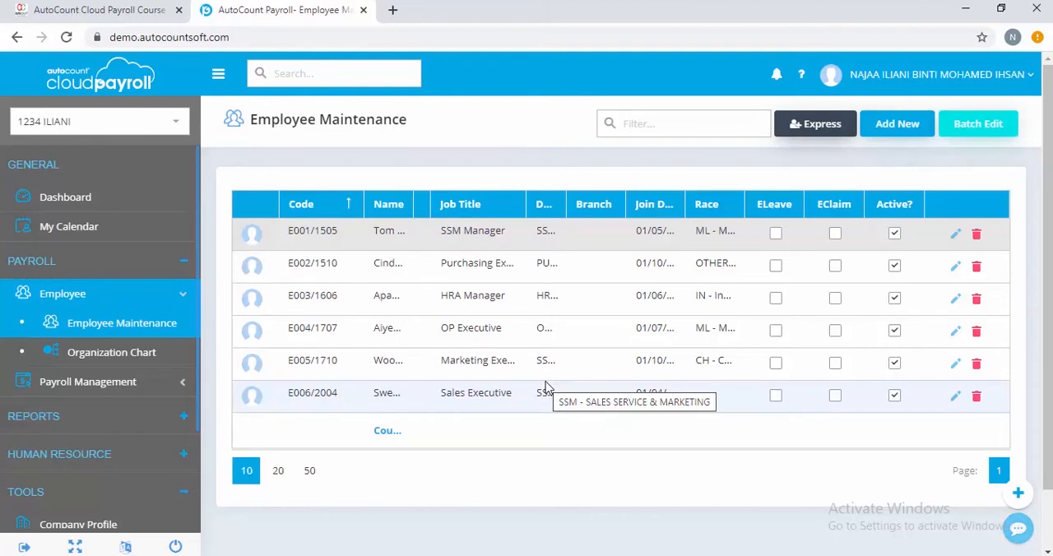
Open the April 2020 Month End / Second Half payroll process for editing and show its employee detail.
click(97, 384)
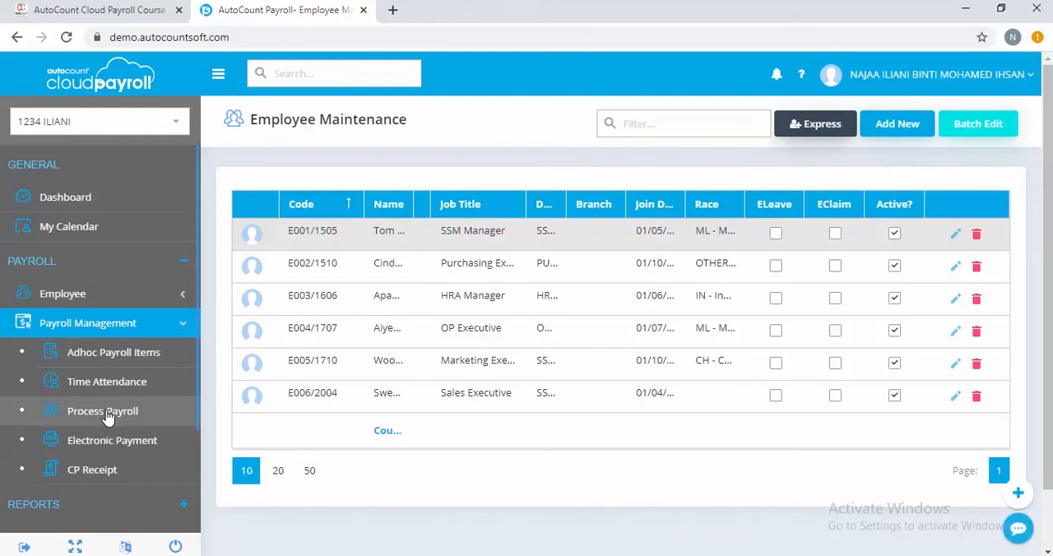
click(106, 413)
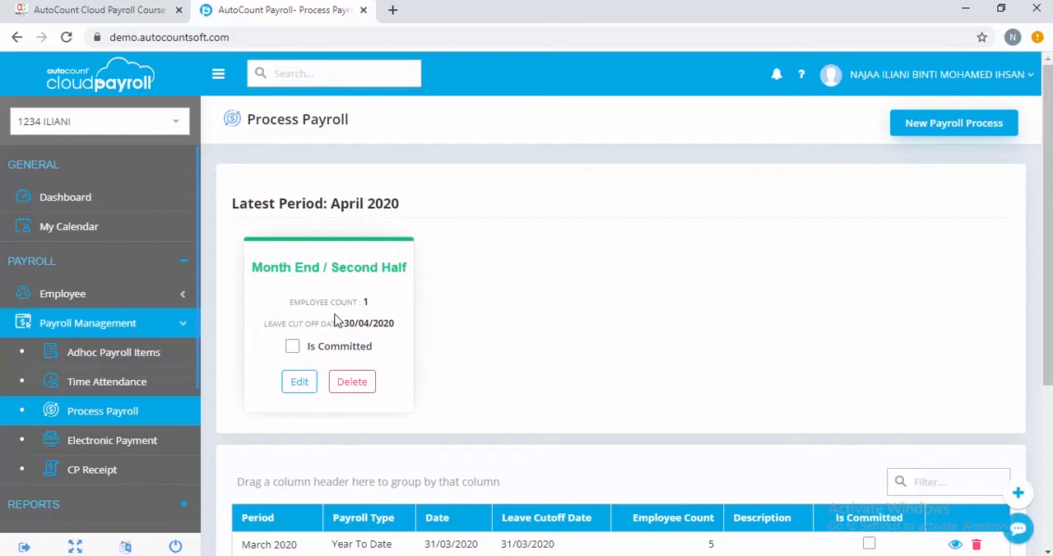
click(299, 384)
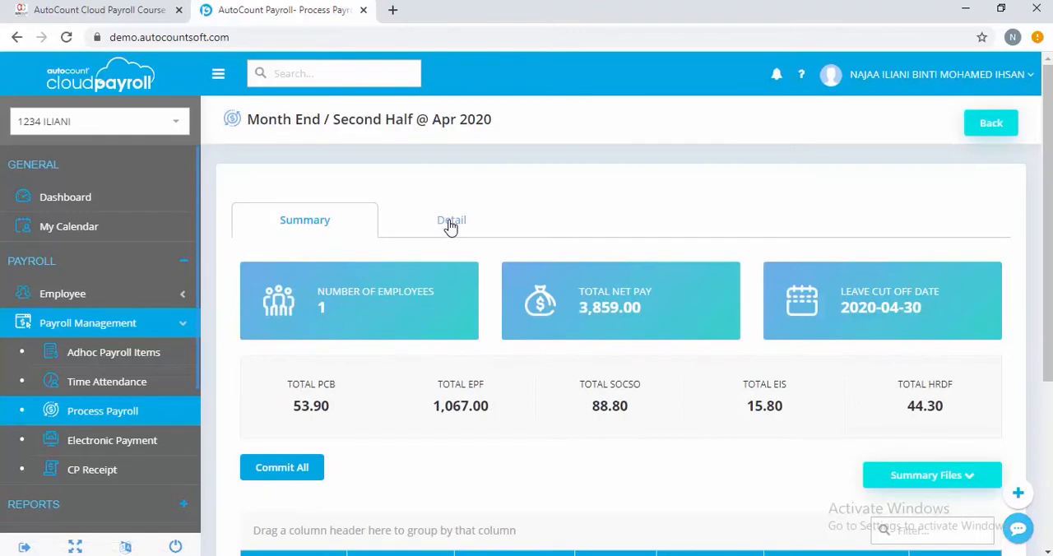
click(450, 222)
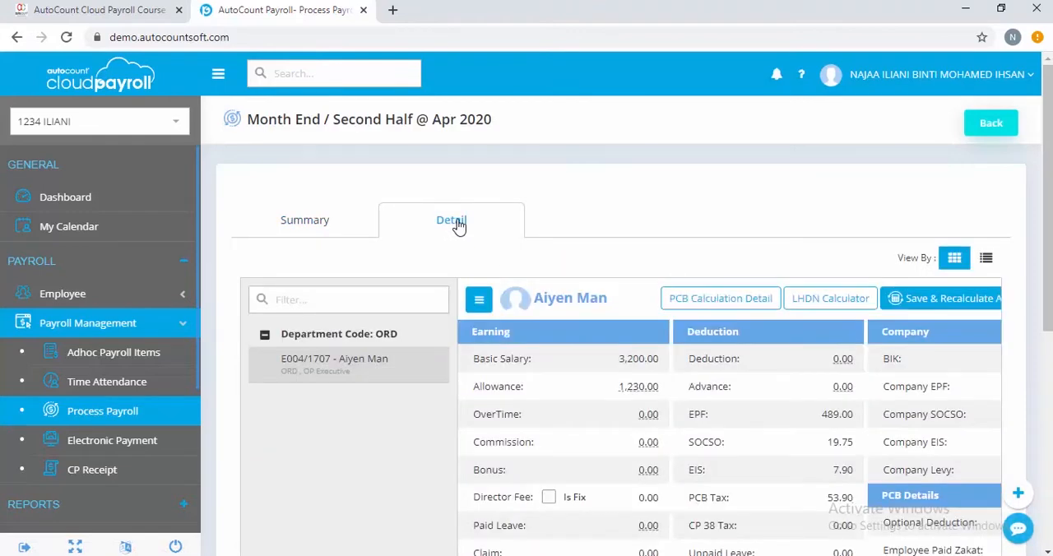
Reset the OP Executive's payroll in this process so that it is recalculated with the assigned allowances.
scroll(887, 539, down, 2)
scroll(888, 539, down, 1)
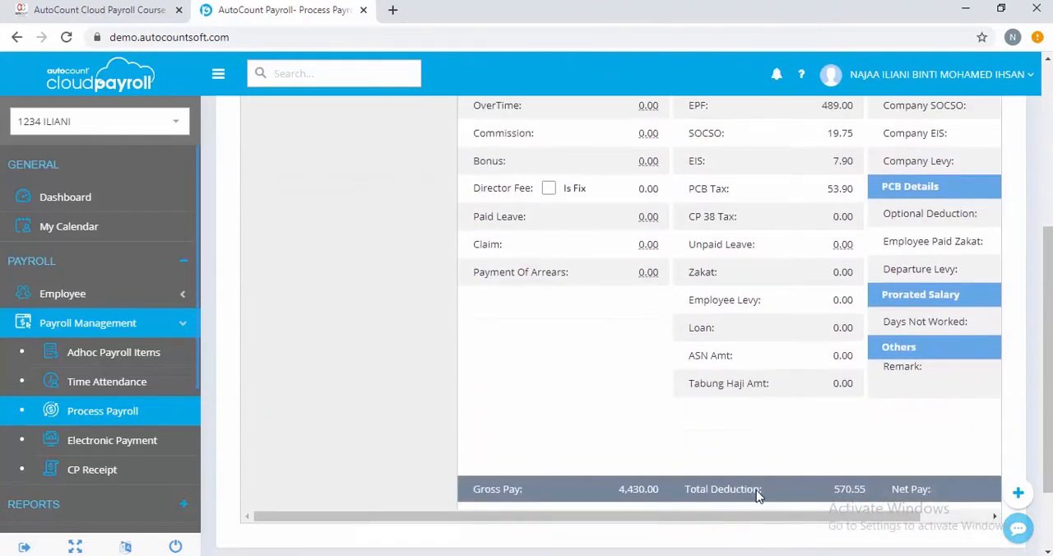
drag(760, 518, 906, 498)
scroll(885, 483, up, 3)
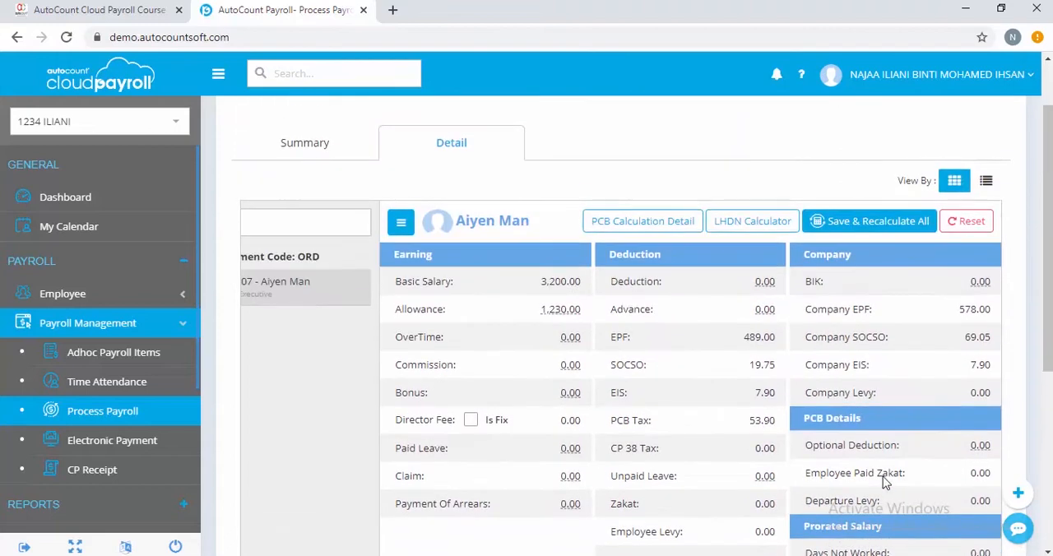
click(970, 221)
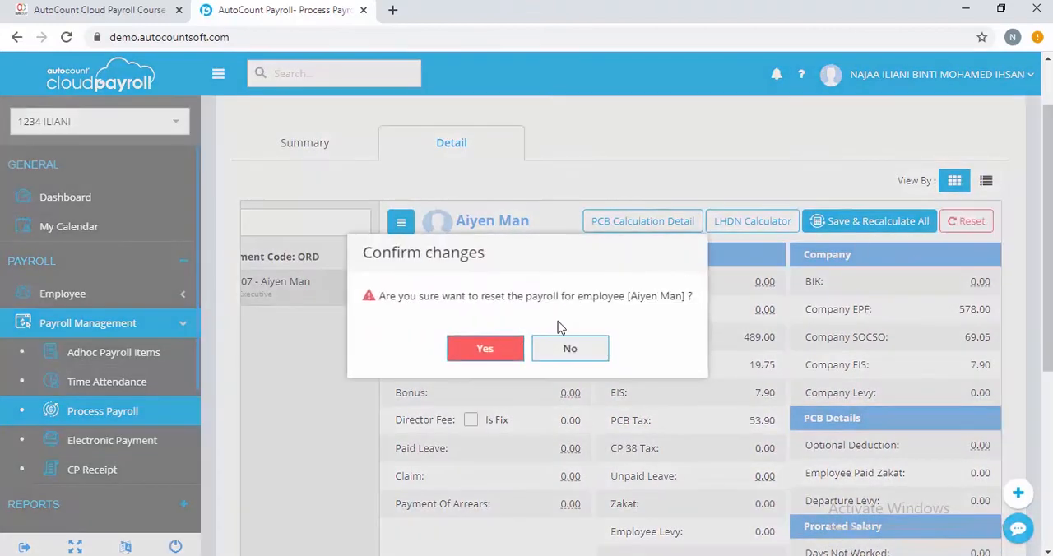
click(488, 348)
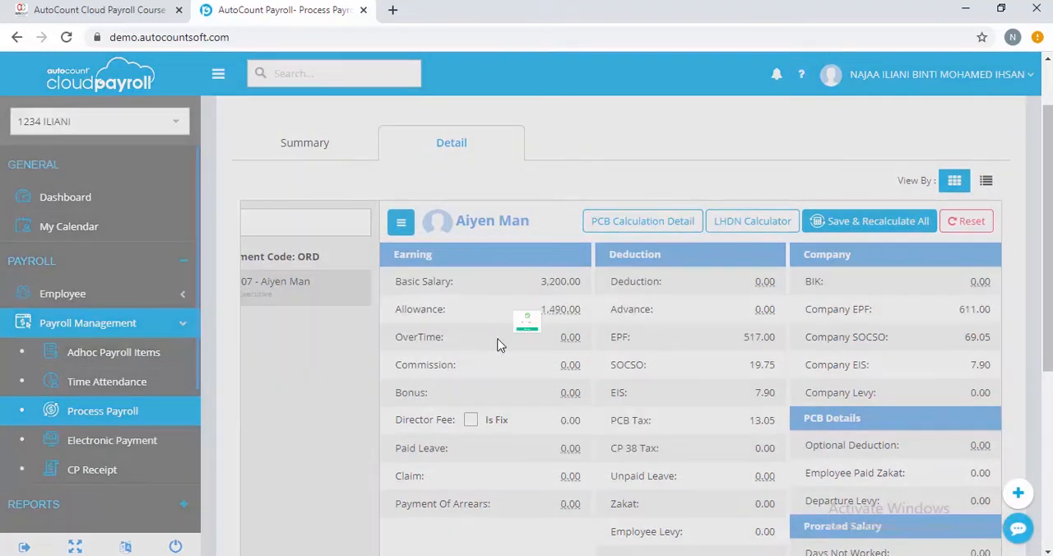
click(502, 378)
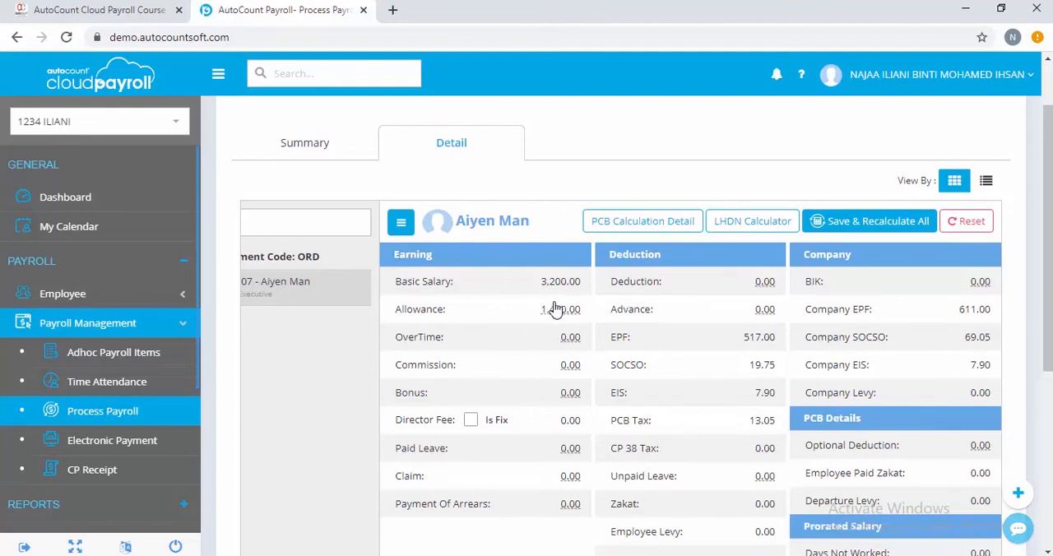
Check the breakdown of the employee's allowance amount, including the Living Allowance, and close it.
click(556, 310)
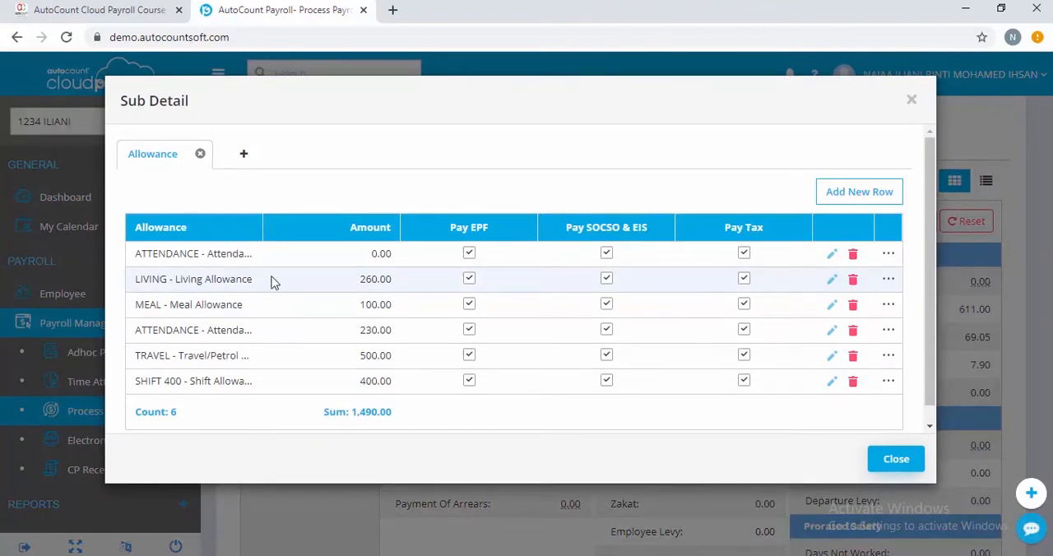
click(889, 465)
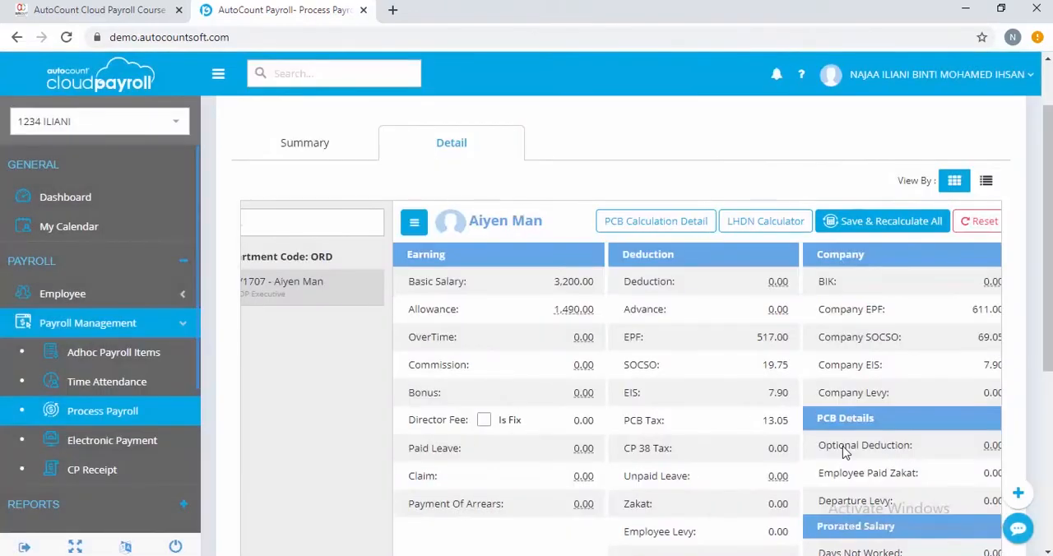
Leave the April 2020 Month End / Second Half payroll process and return to the payroll process list.
scroll(536, 407, down, 2)
scroll(537, 407, up, 3)
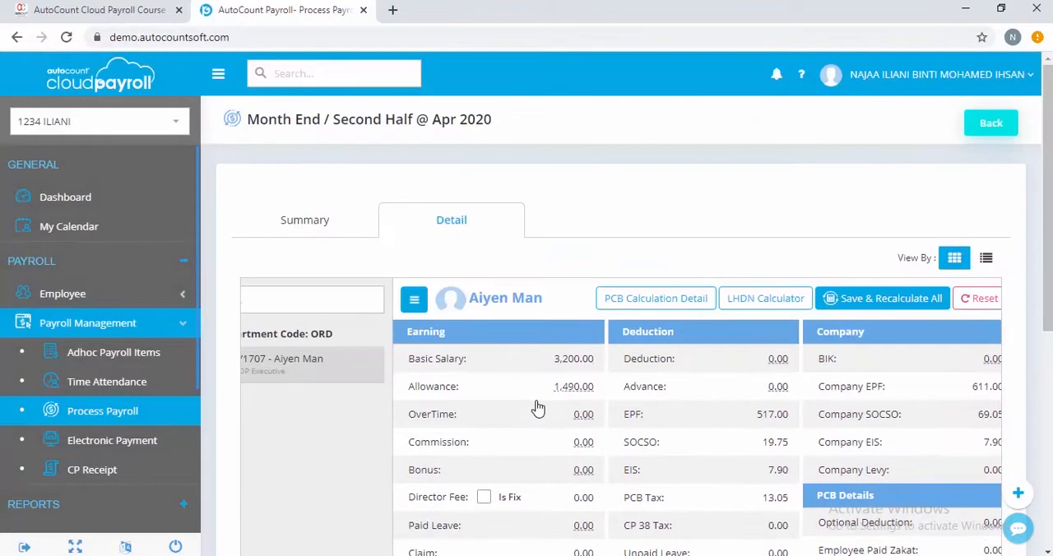
click(1001, 129)
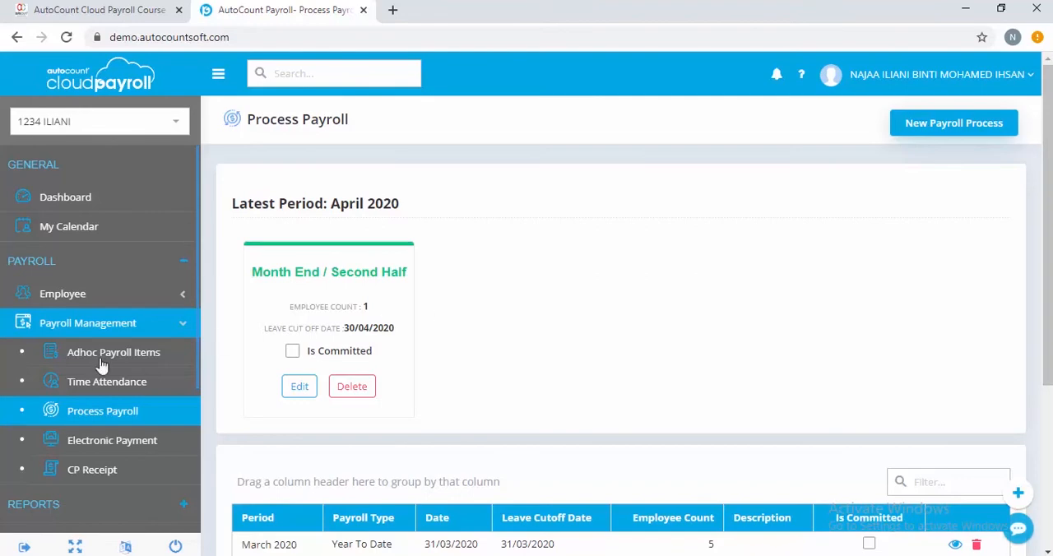
Go to the calendar maintenance and open the DEFAULT calendar for editing.
scroll(181, 403, down, 2)
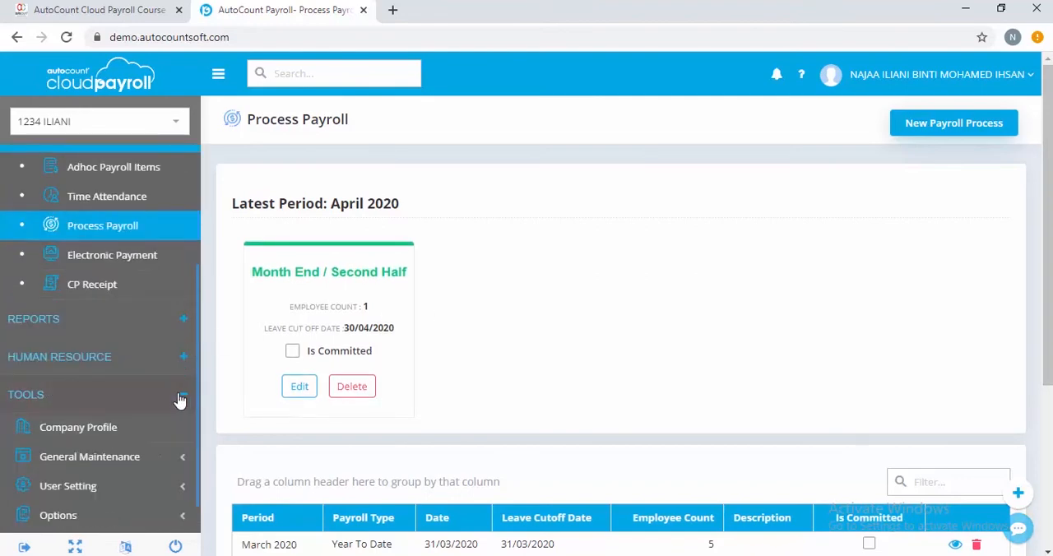
scroll(181, 401, up, 1)
click(178, 400)
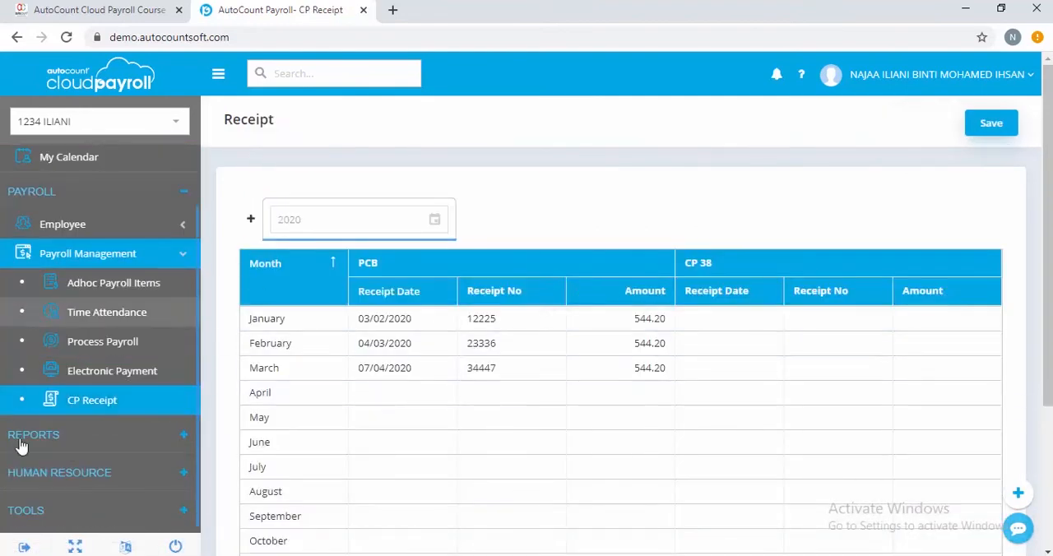
click(154, 511)
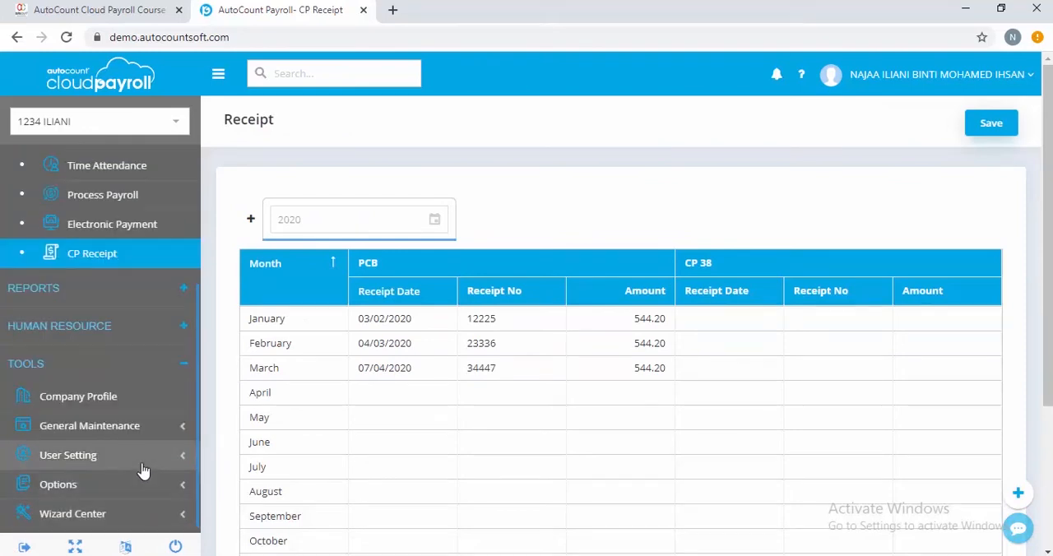
click(164, 429)
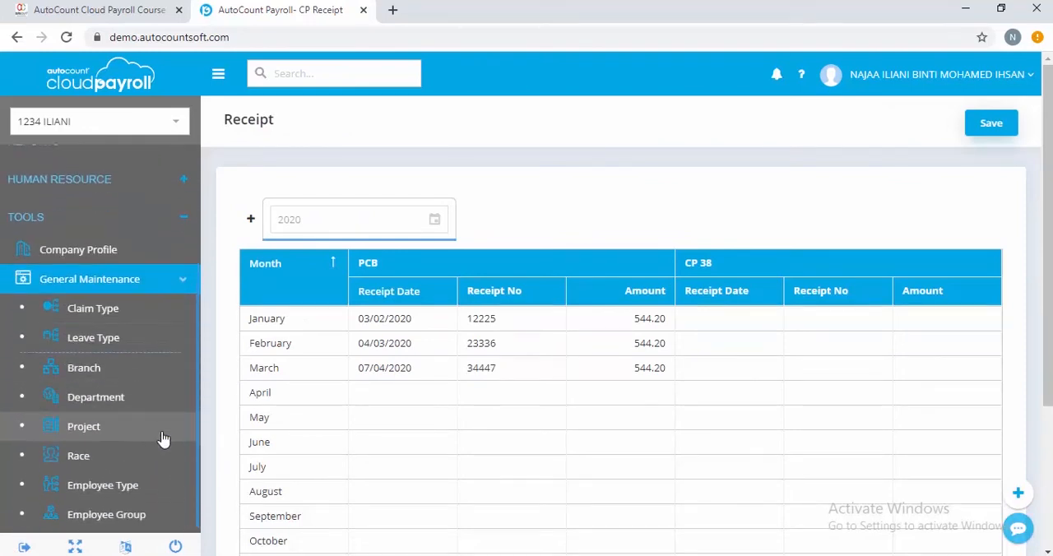
scroll(137, 429, down, 2)
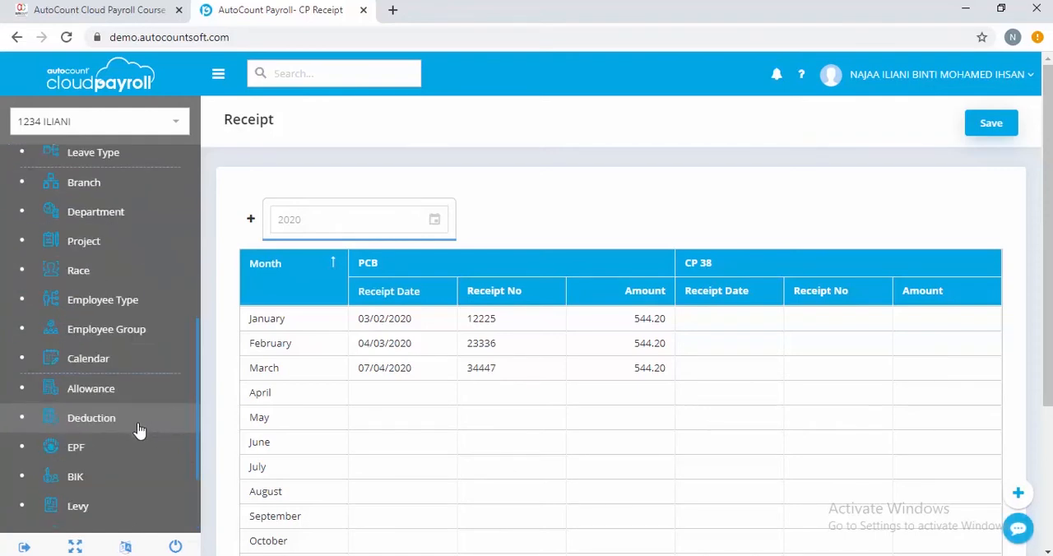
click(154, 363)
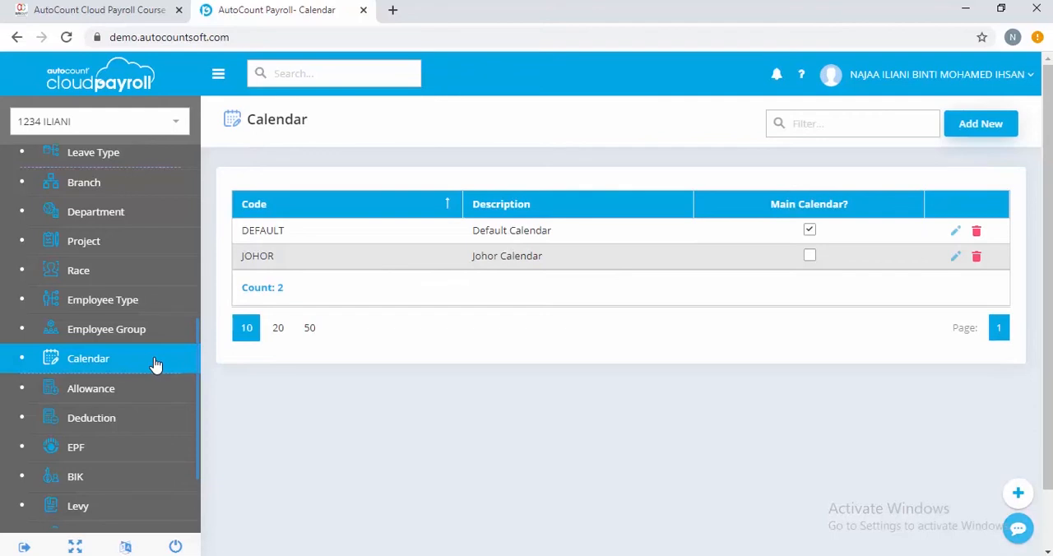
click(956, 232)
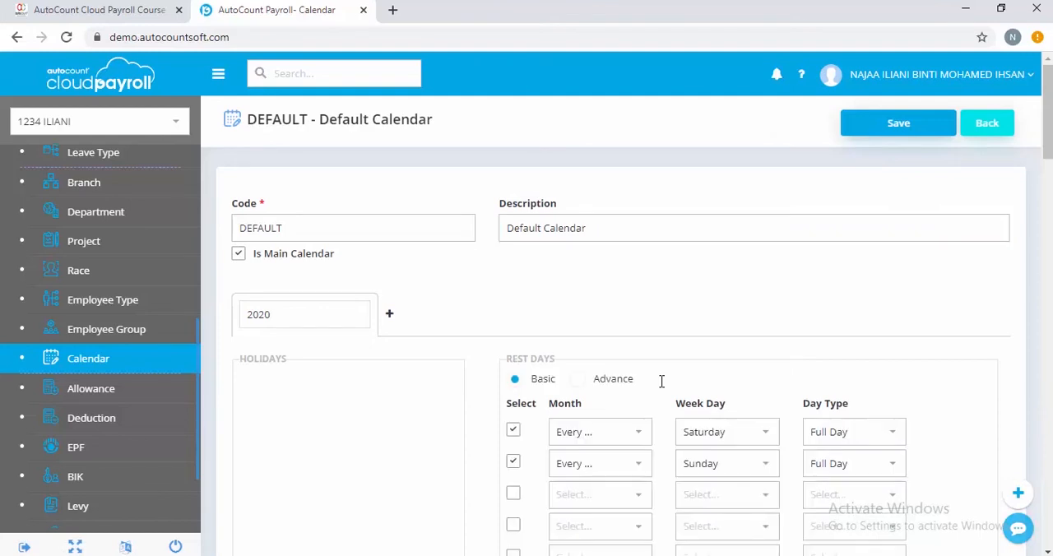
scroll(637, 453, down, 3)
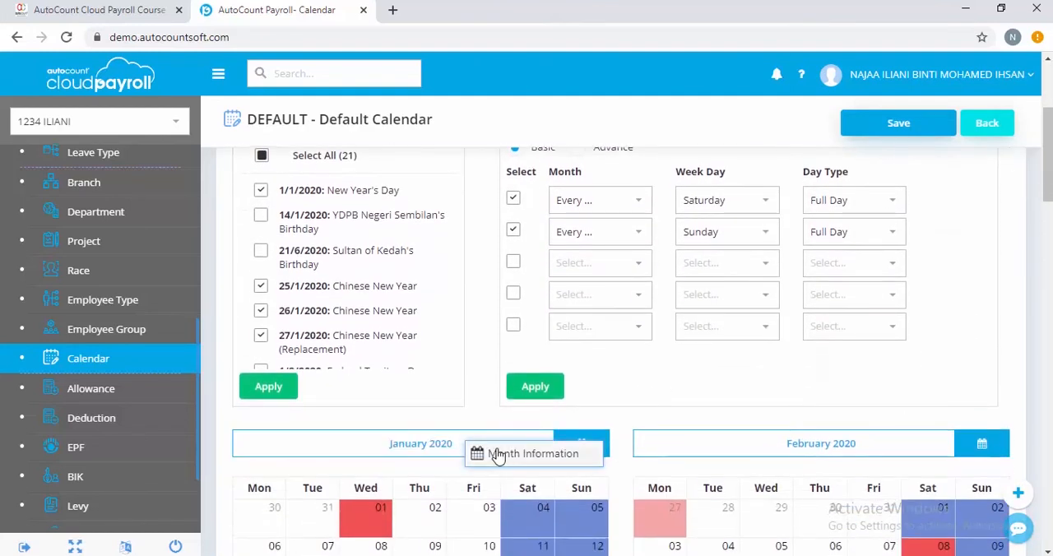
click(502, 458)
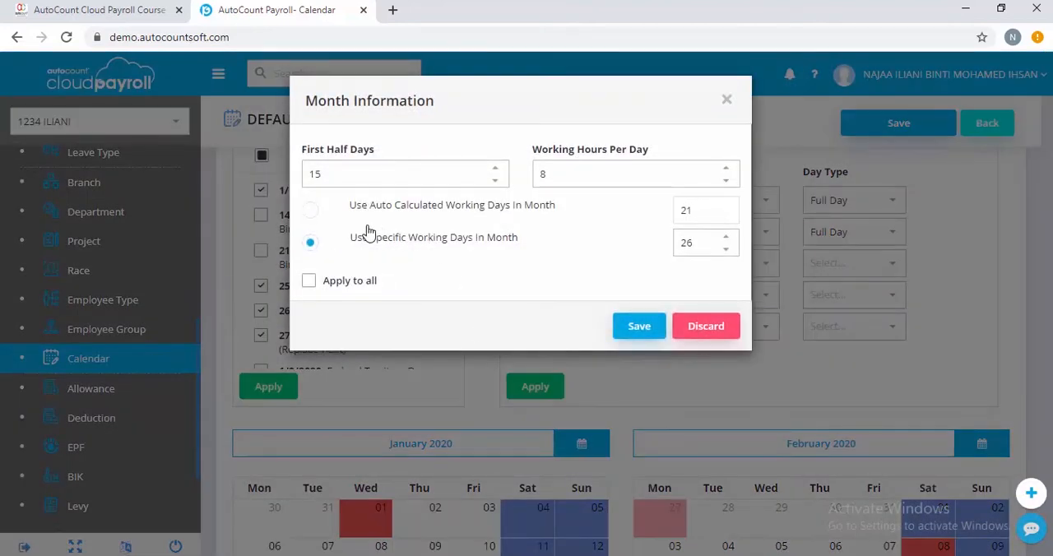
click(349, 177)
click(312, 212)
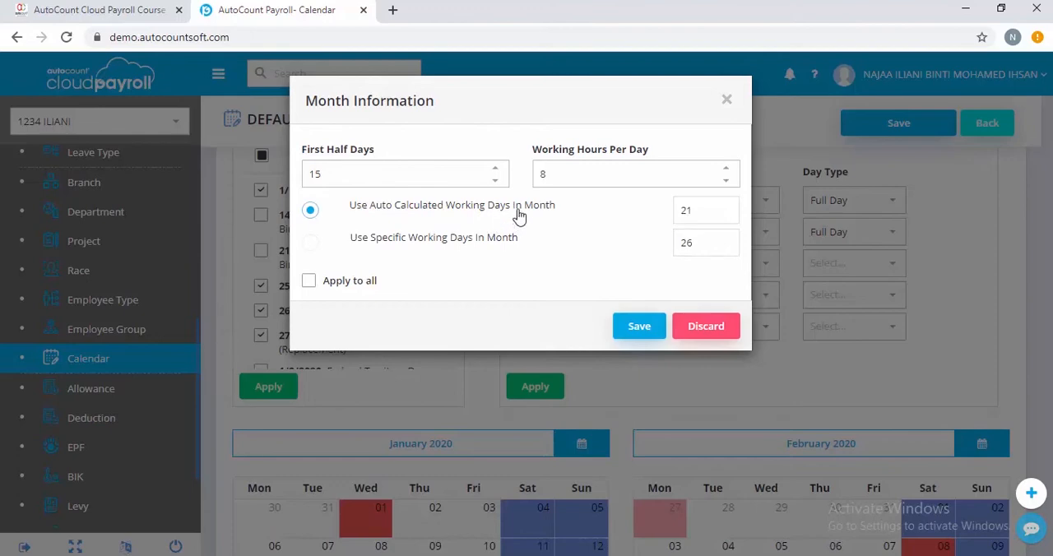
click(727, 100)
Set April 2020 in the DEFAULT calendar to use the auto calculated working days in month and save the calendar.
scroll(772, 438, down, 2)
scroll(772, 438, down, 3)
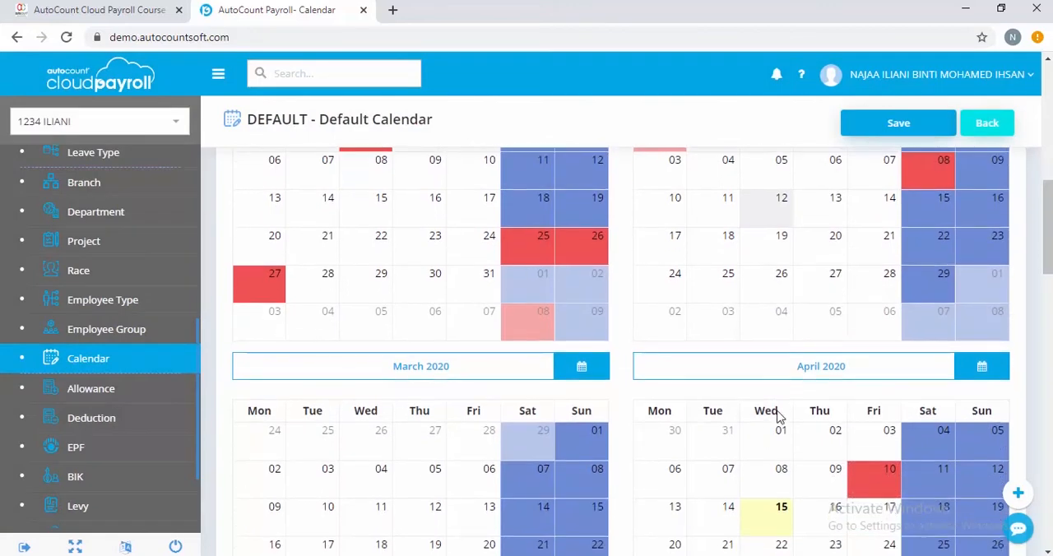
click(762, 377)
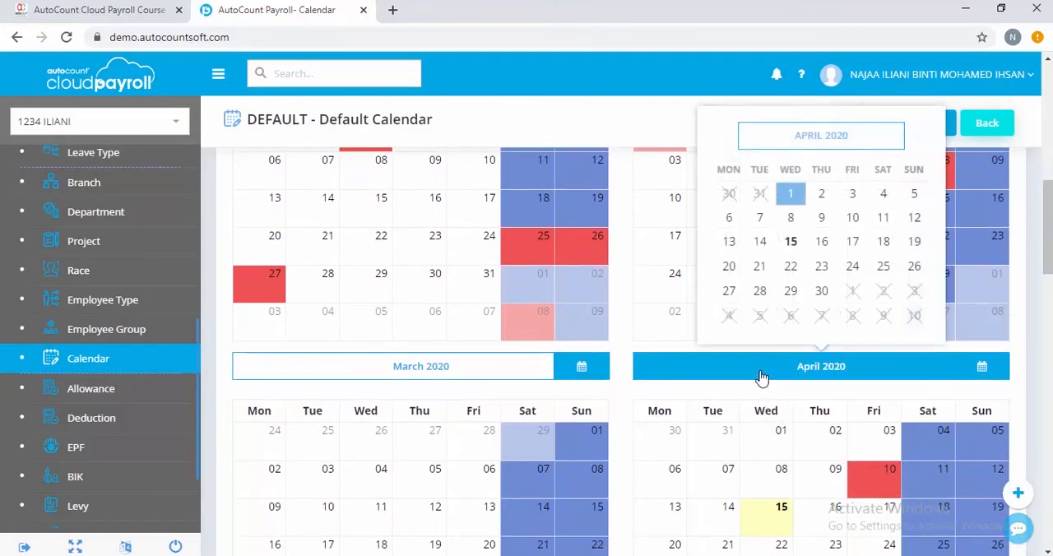
click(778, 385)
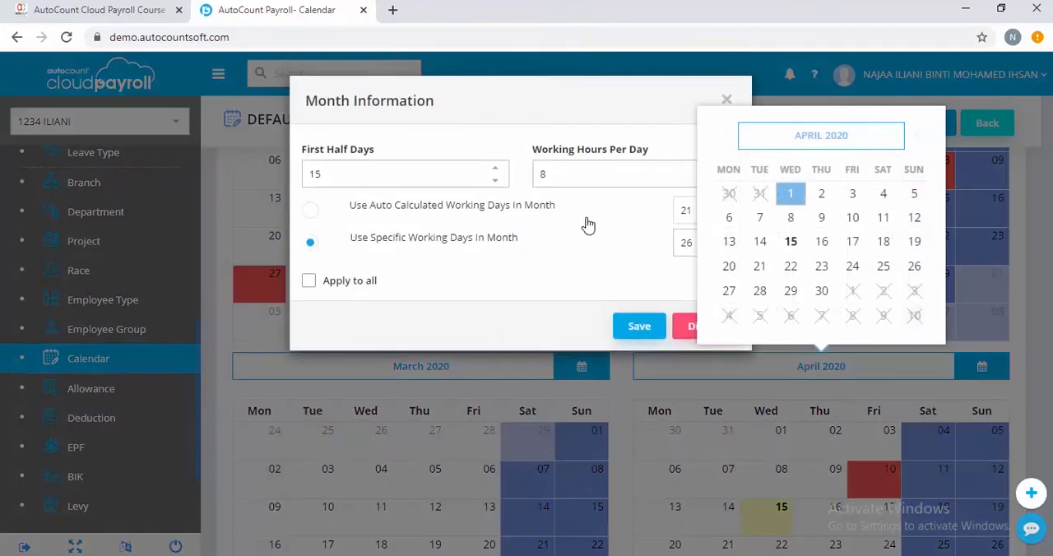
click(572, 224)
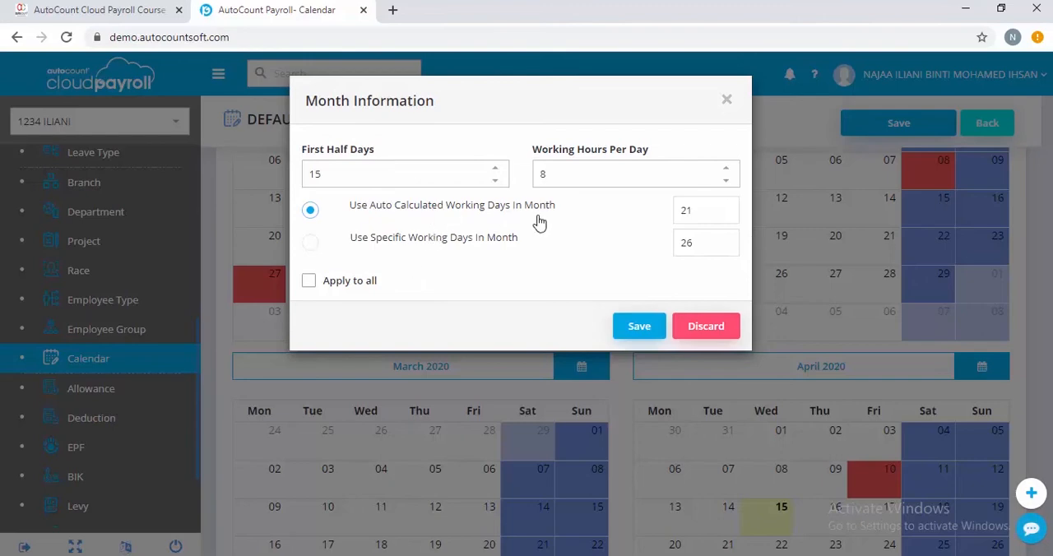
click(637, 327)
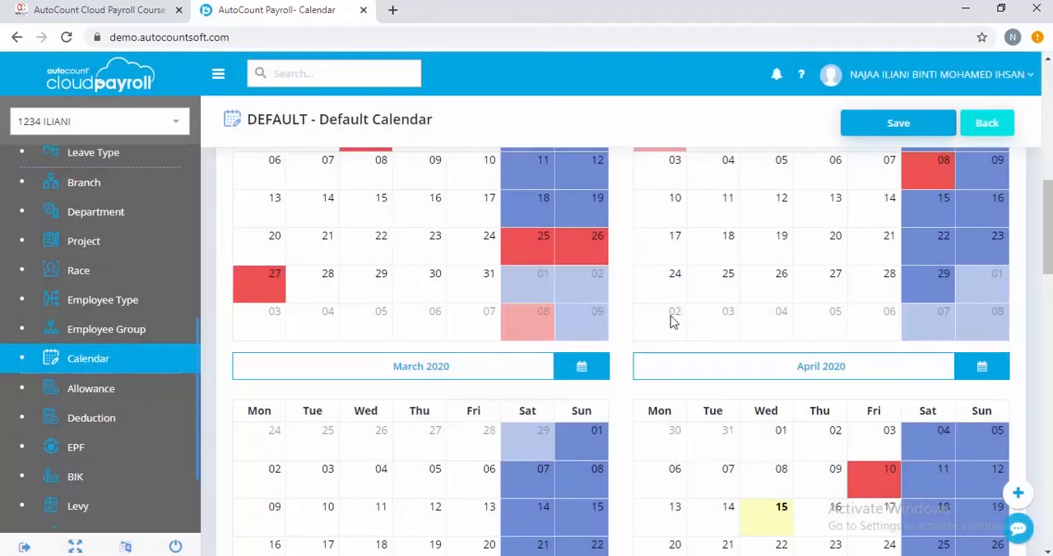
click(905, 128)
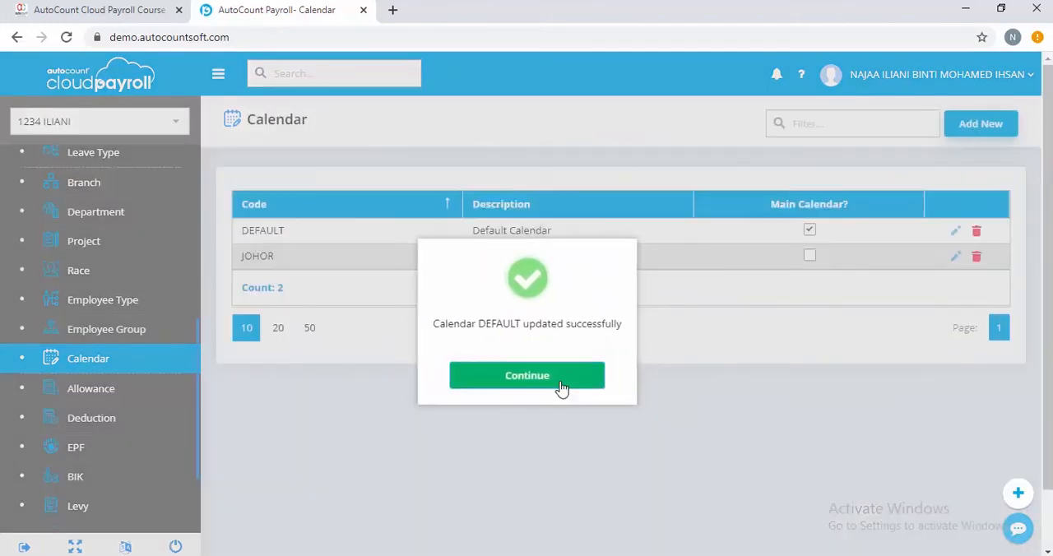
click(561, 387)
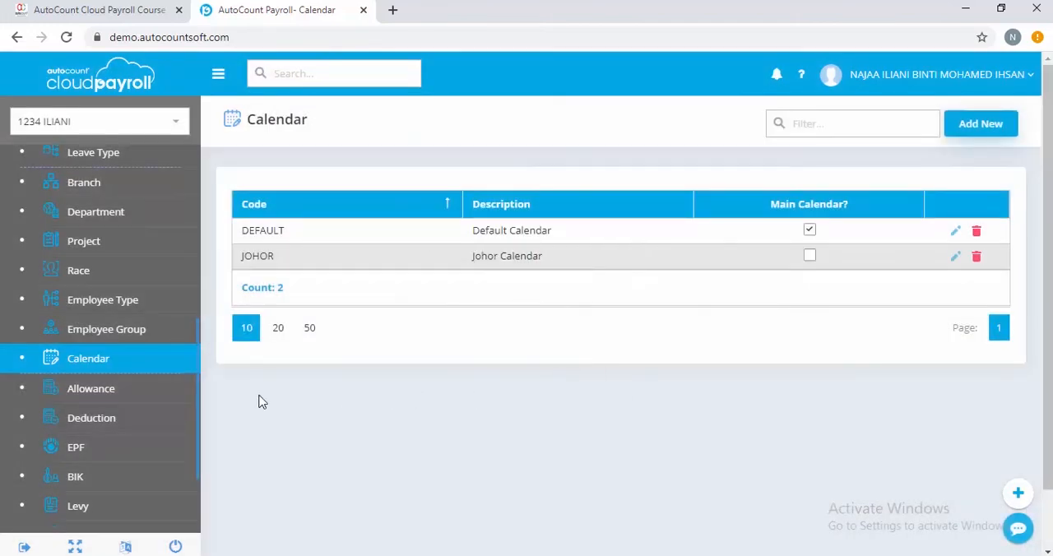
Reopen the April 2020 Month End / Second Half payroll process for editing and show its employee detail.
scroll(165, 346, up, 5)
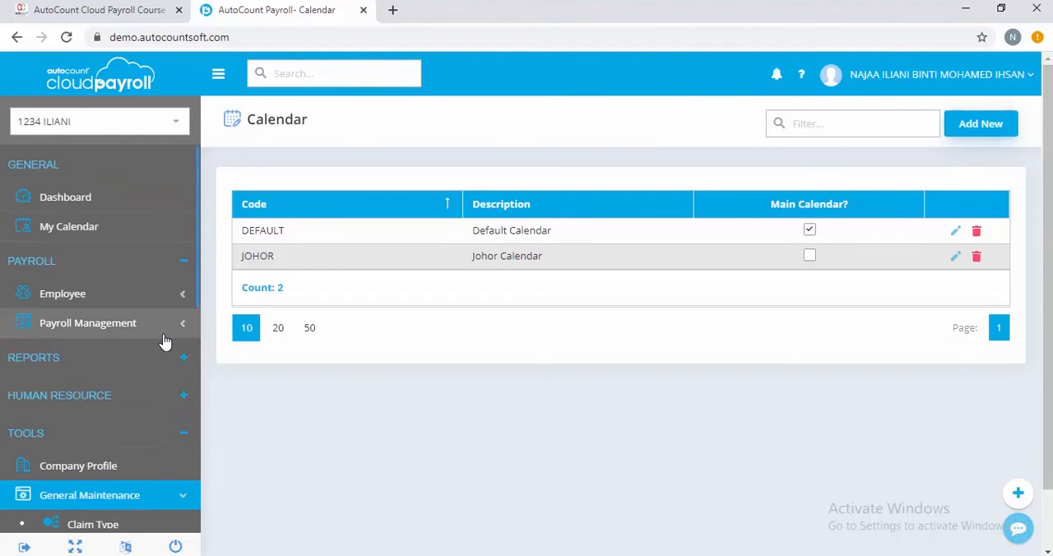
scroll(164, 345, down, 2)
scroll(143, 390, down, 1)
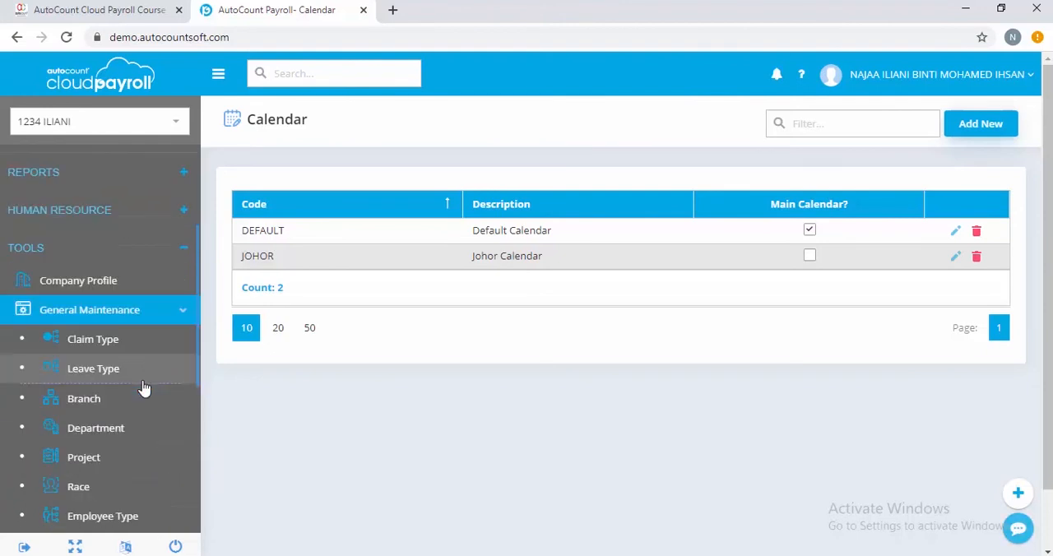
scroll(143, 390, up, 2)
click(160, 332)
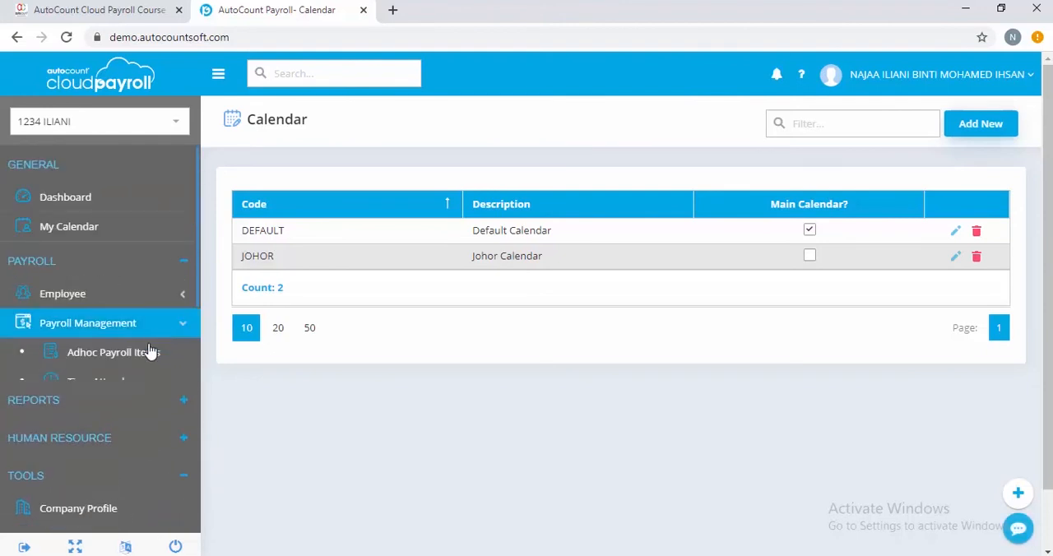
click(111, 418)
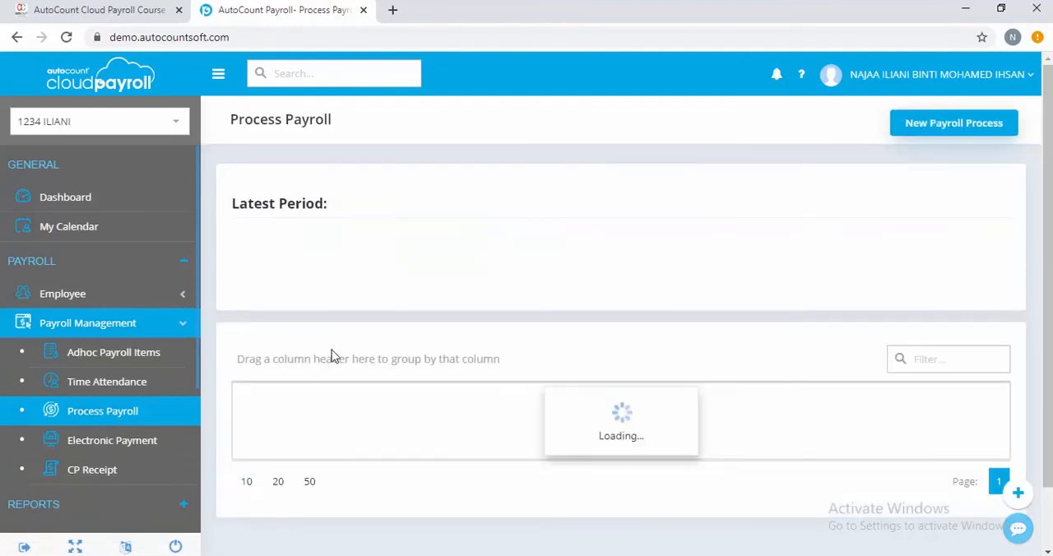
click(298, 384)
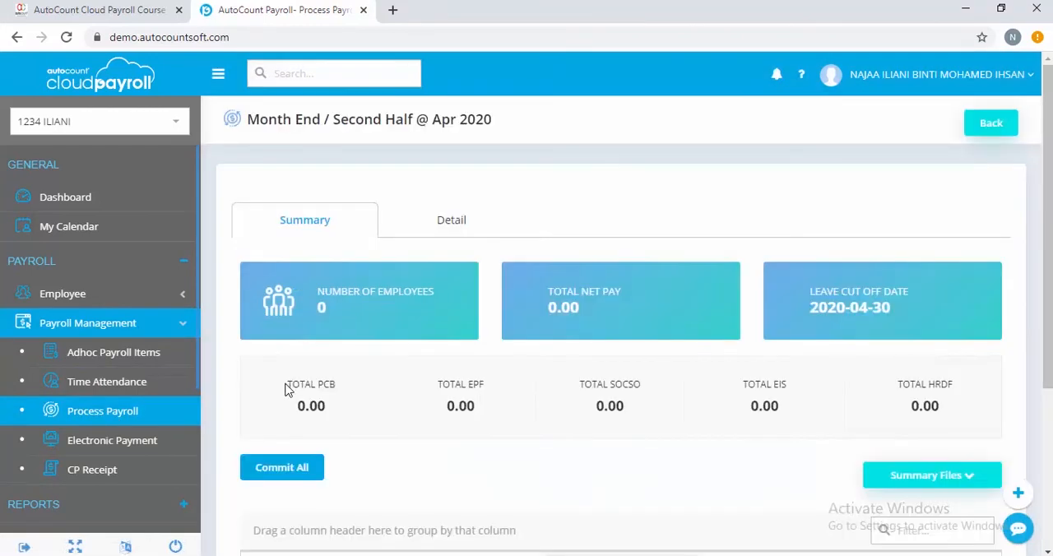
click(443, 237)
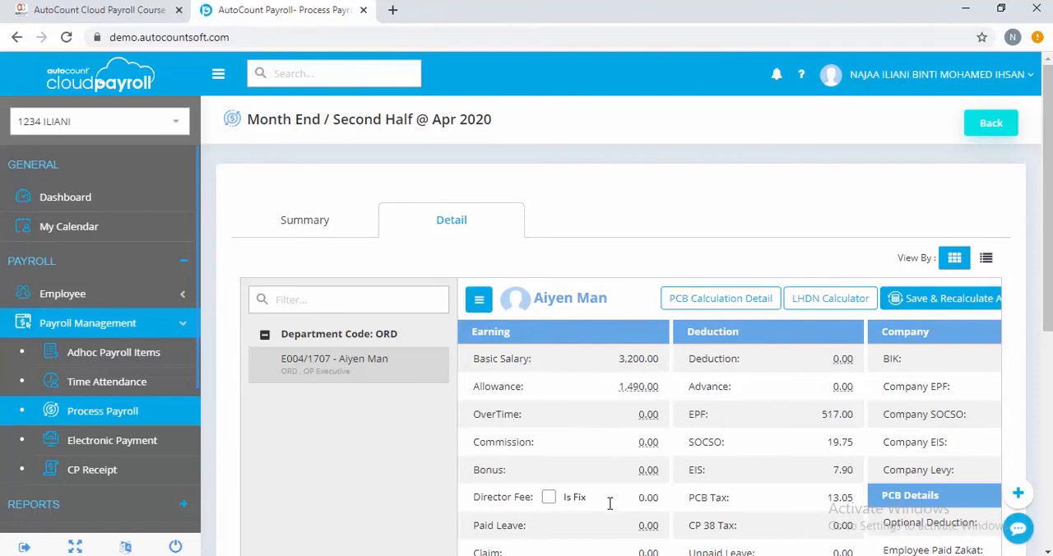
Reset the employee's April 2020 payroll so that it is recalculated with the changed calendar working days.
scroll(610, 503, down, 4)
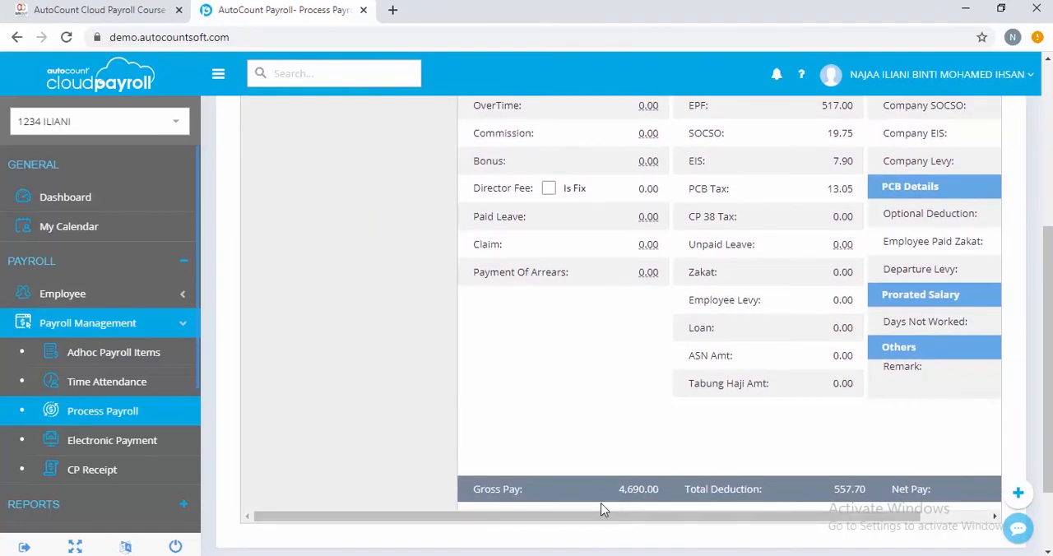
drag(602, 516, 781, 497)
scroll(797, 475, up, 2)
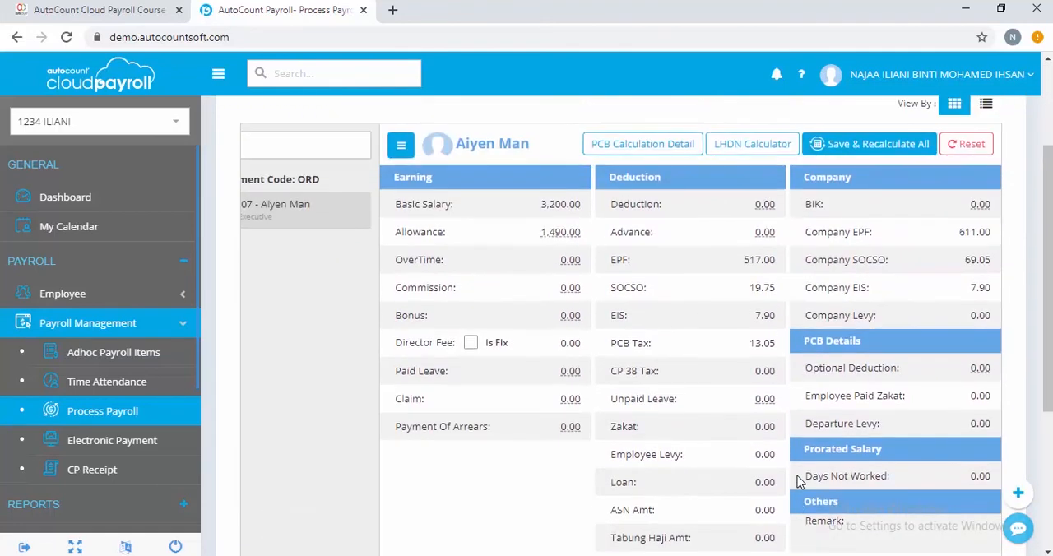
scroll(797, 476, up, 1)
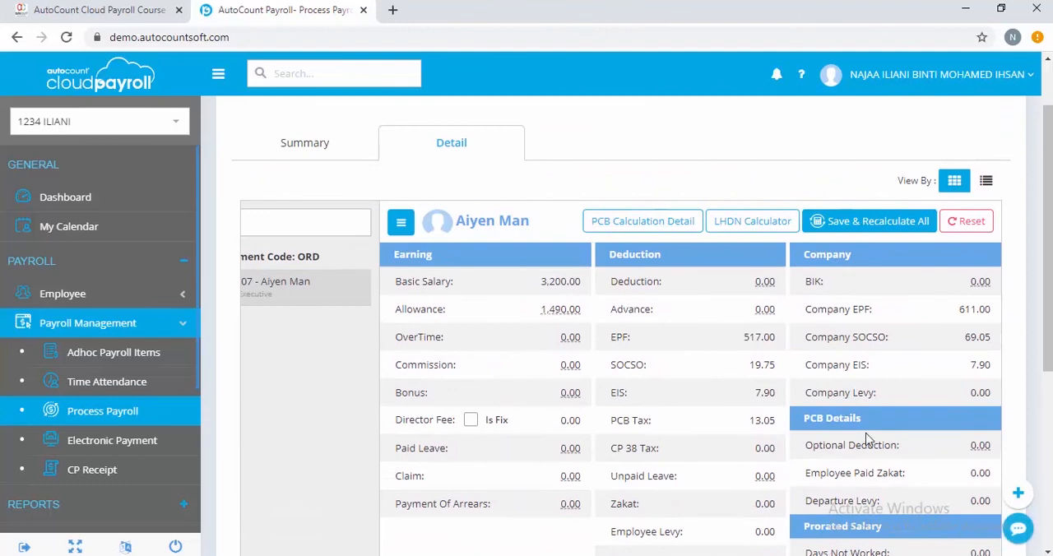
click(967, 221)
click(505, 353)
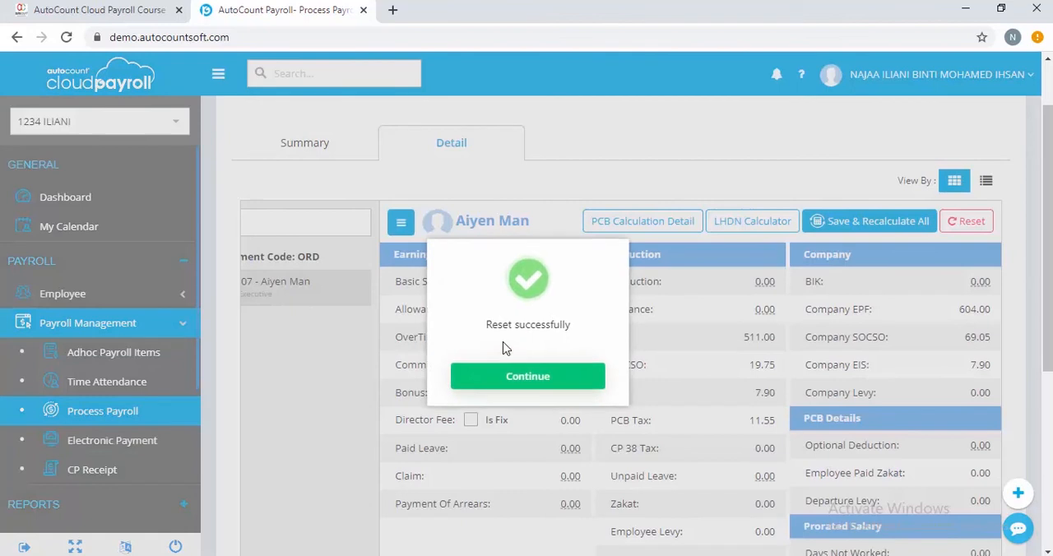
click(505, 368)
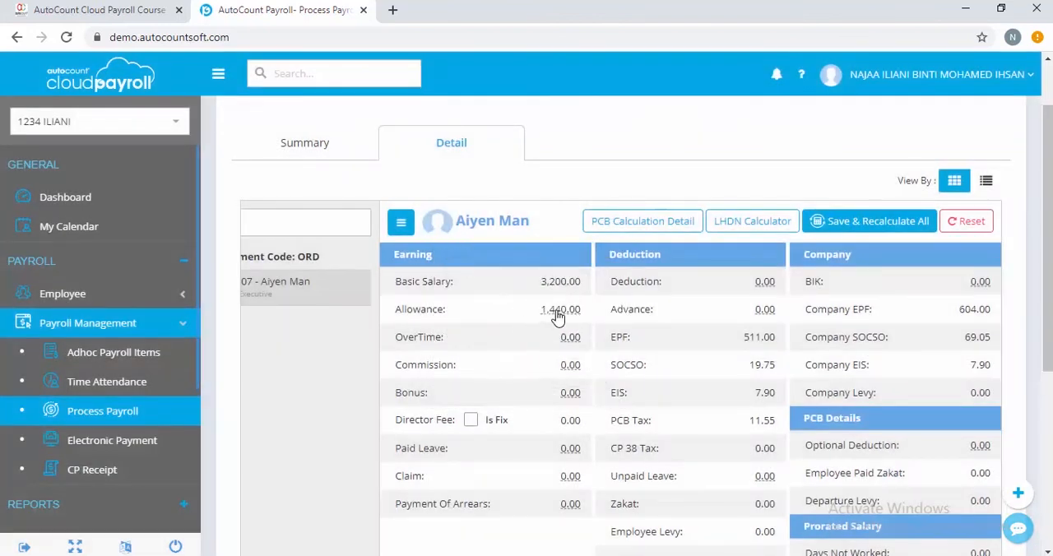
Check the employee's allowance breakdown including the Living Allowance, close it and return to the payroll process list.
click(558, 315)
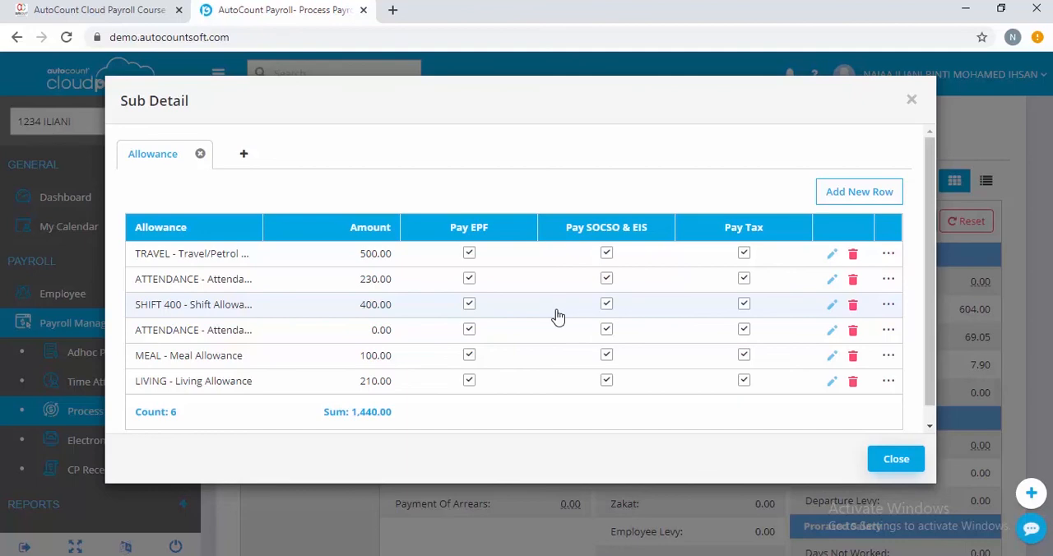
click(906, 463)
scroll(746, 258, up, 1)
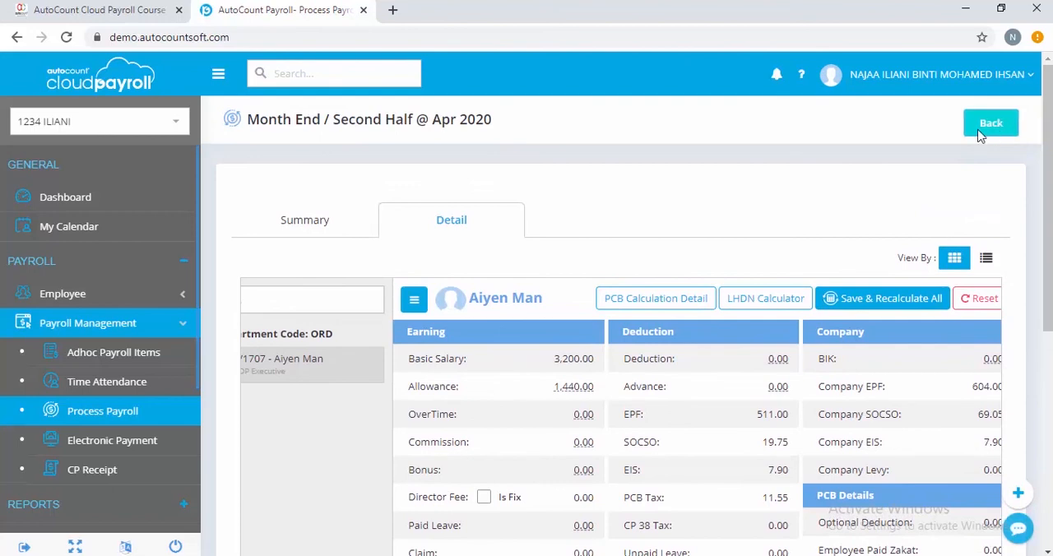
click(998, 123)
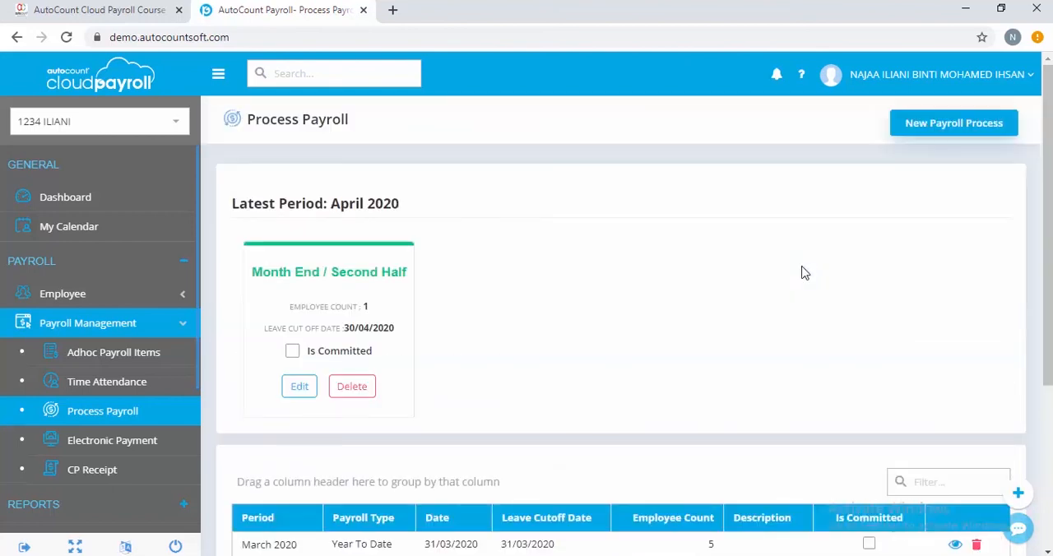